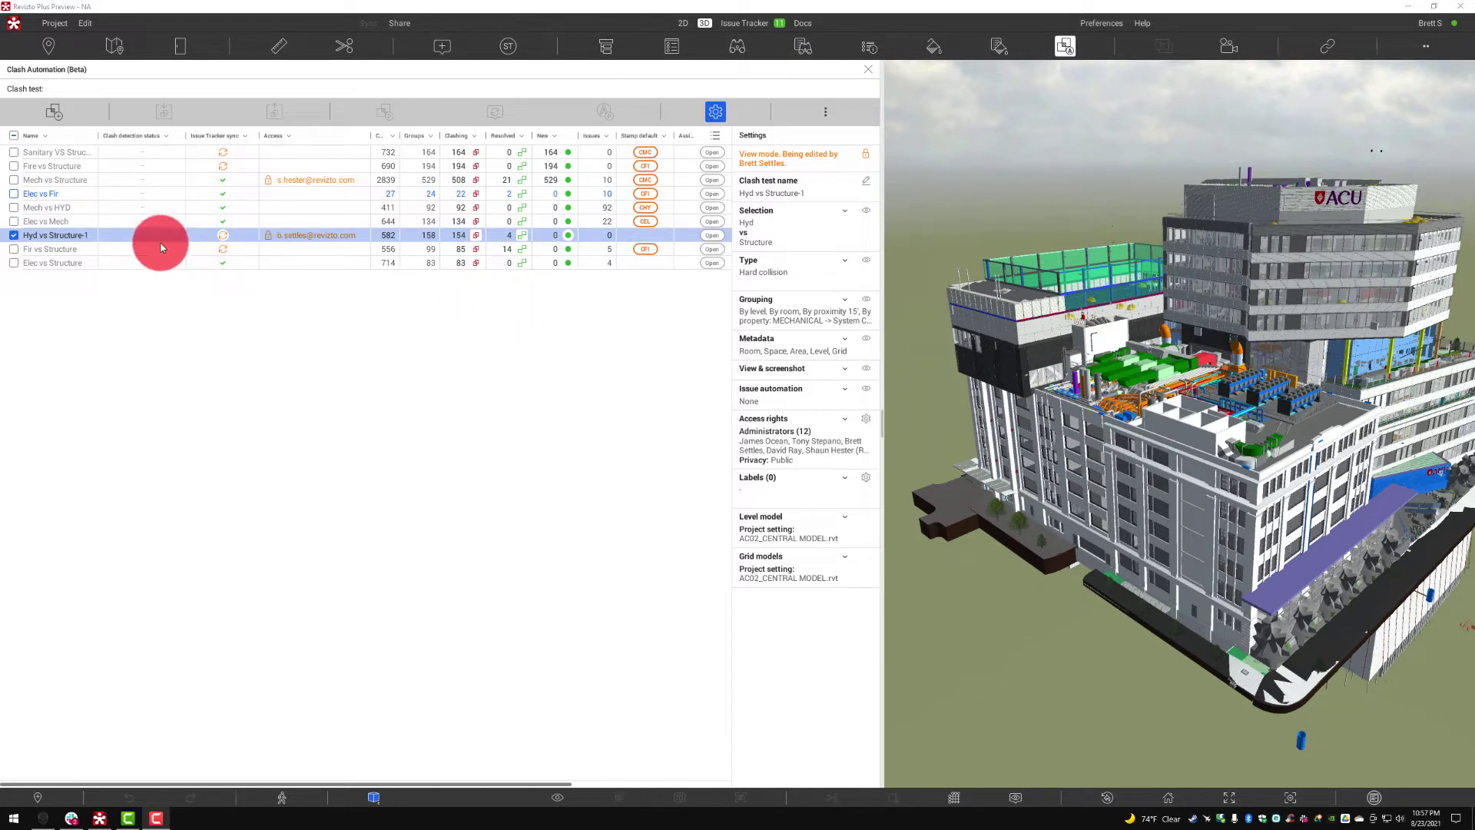
Open issue 623, linked to clash 703, from the Mech vs HYD clash test and show its filters, chat and details
double_click(64, 209)
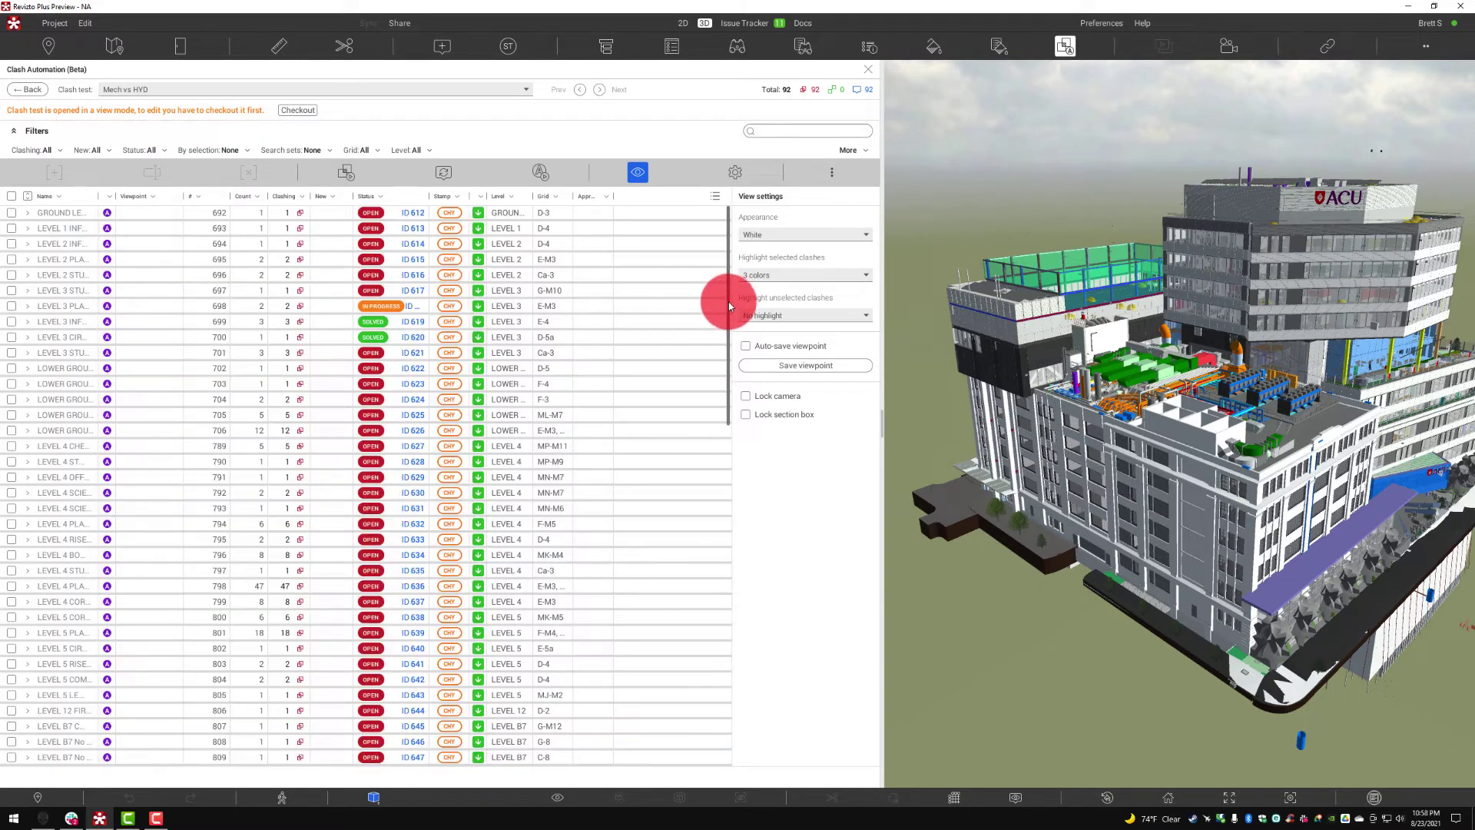
left_click_drag(728, 305, 508, 288)
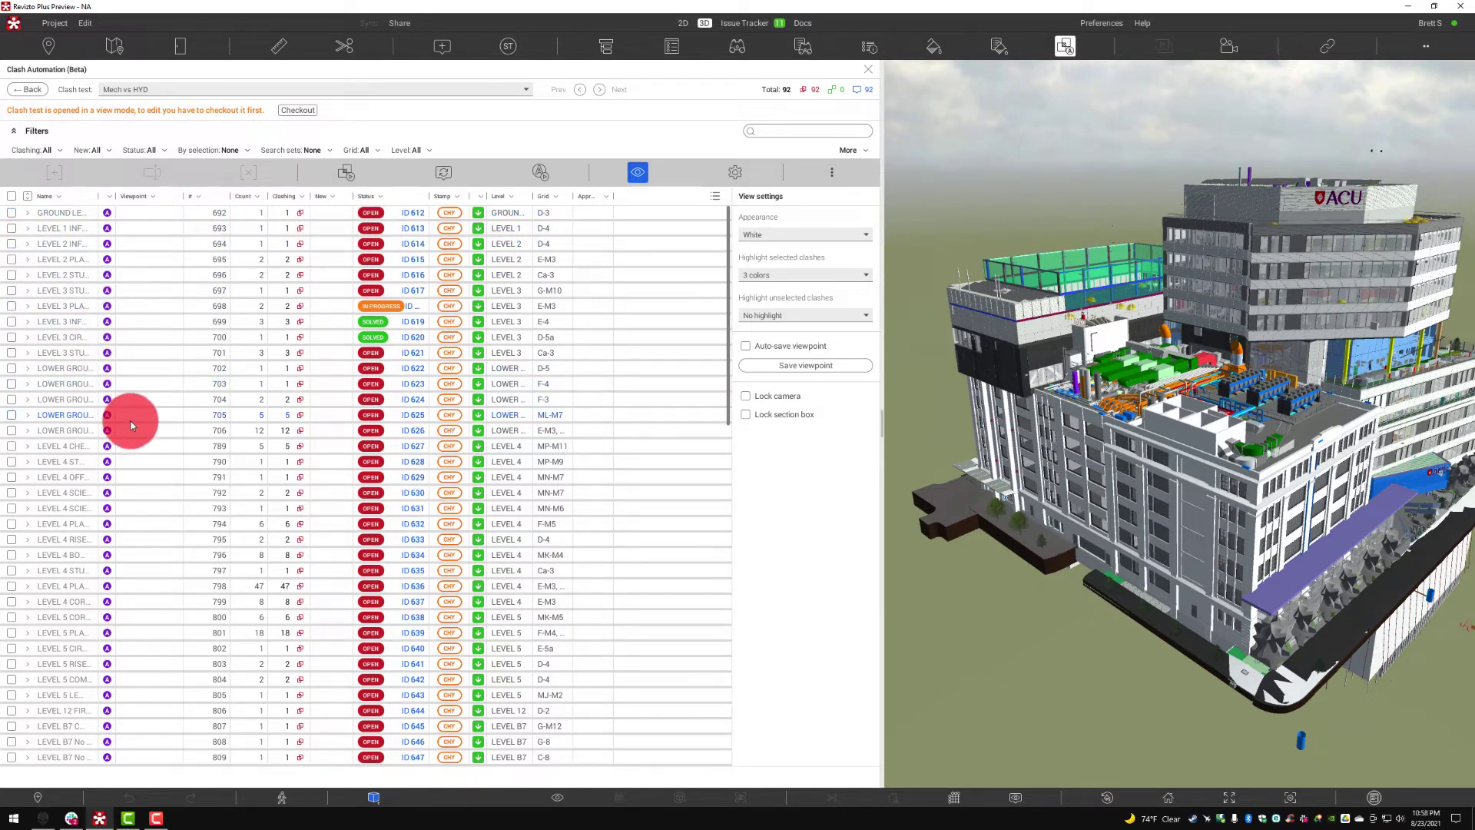
left_click(418, 384)
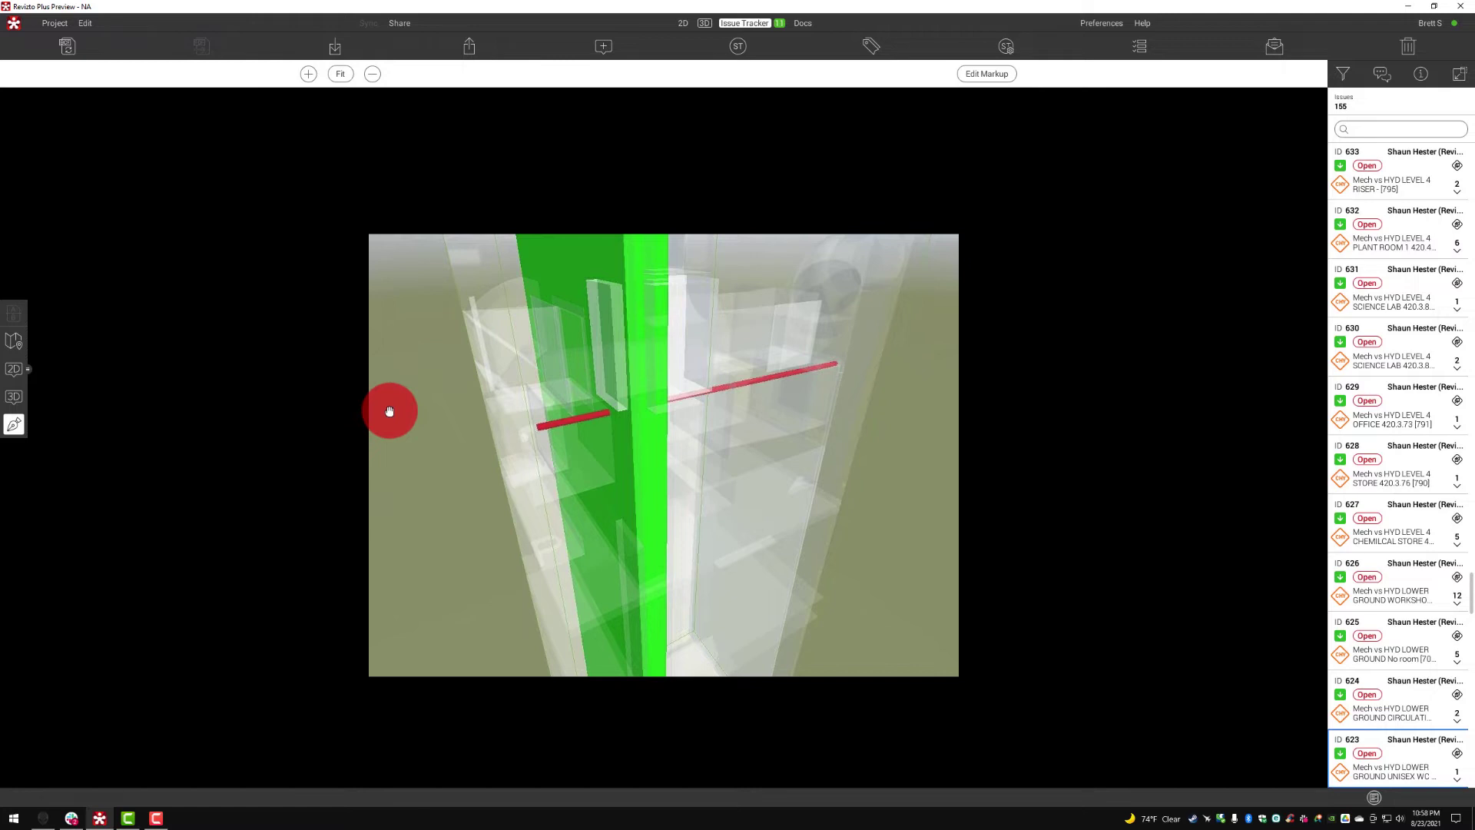
left_click(1462, 75)
left_click_drag(590, 405, 513, 401)
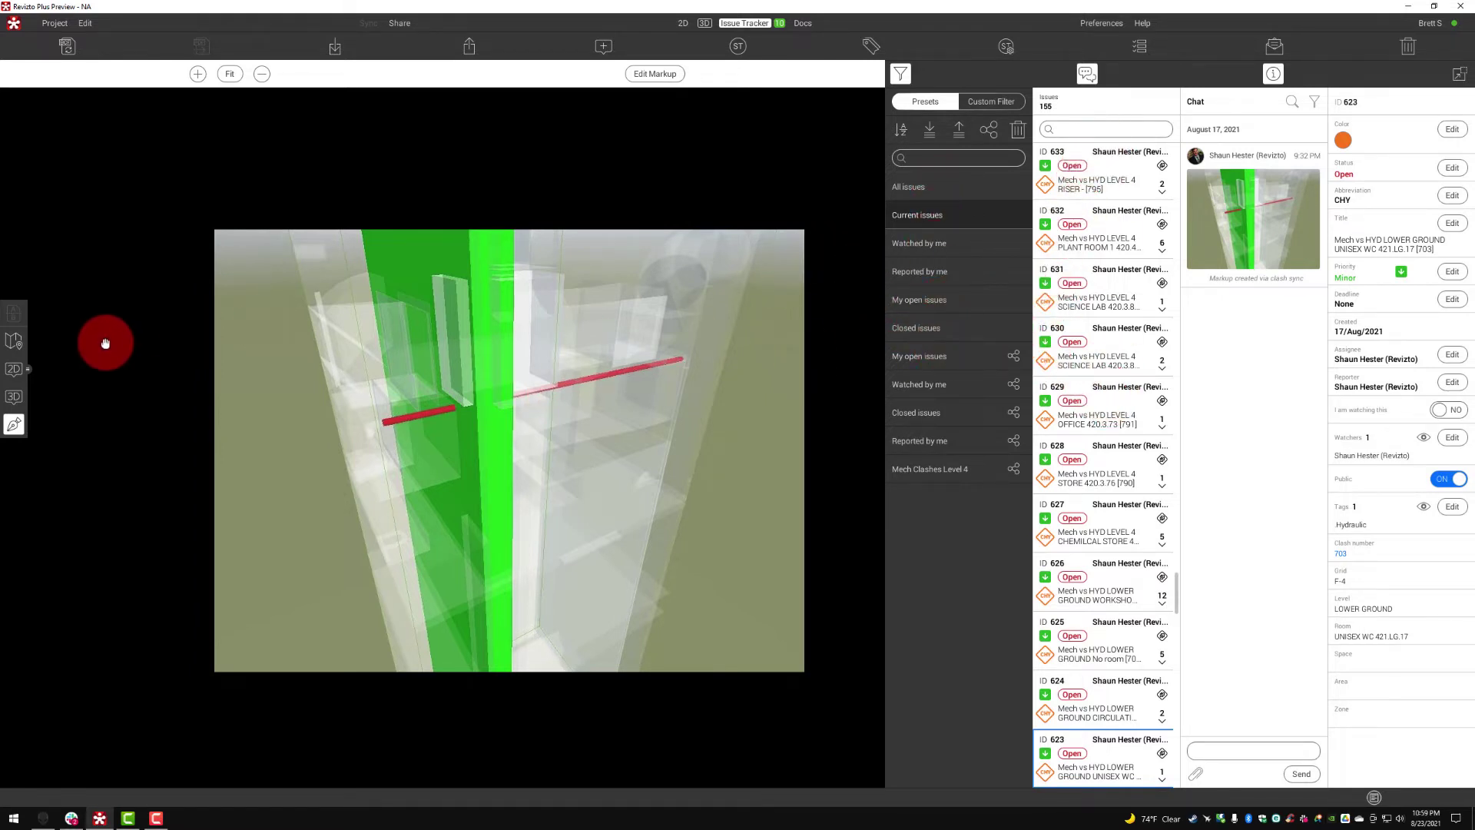
left_click(1104, 760)
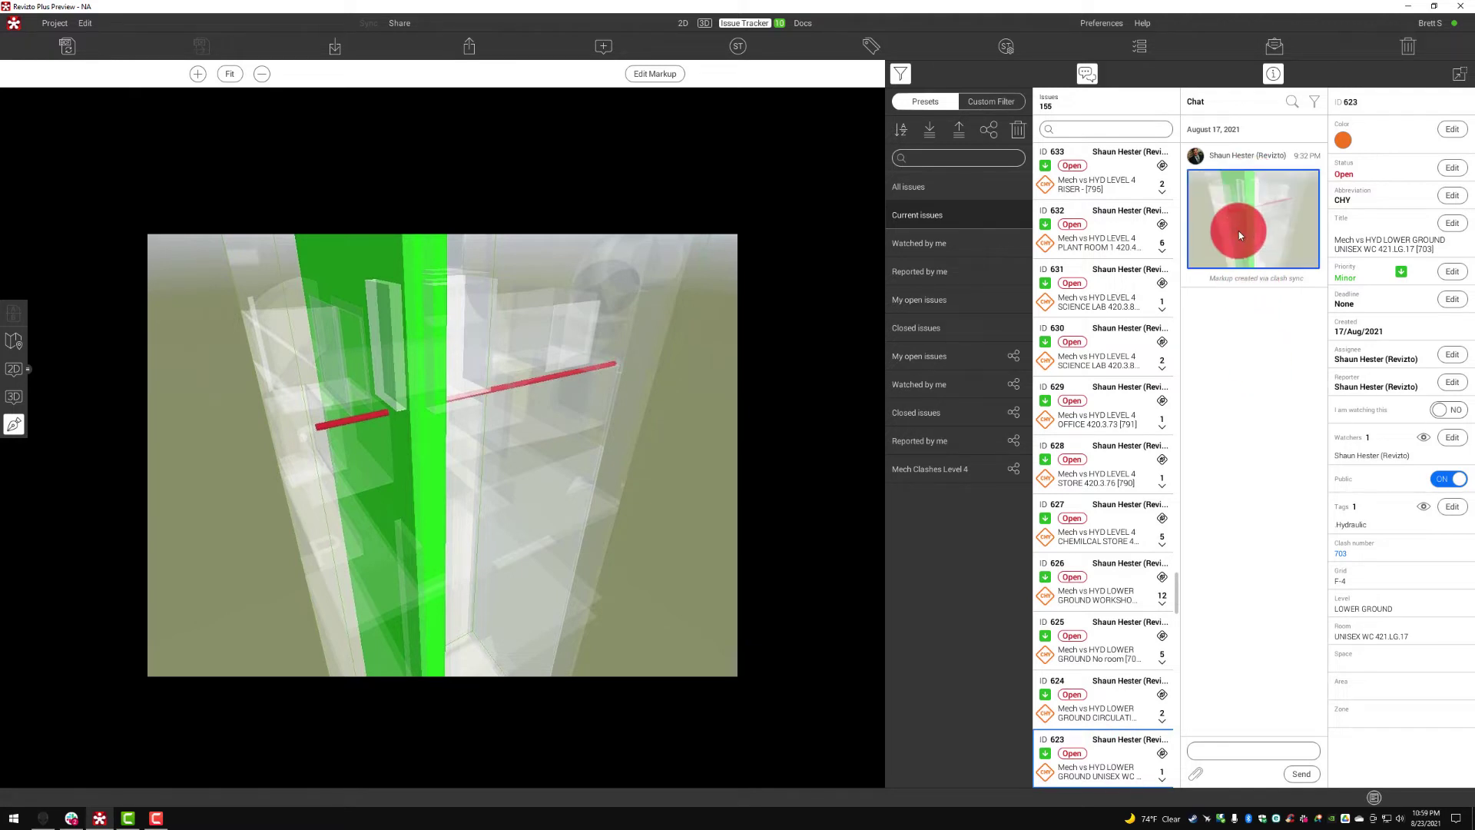
Set the priority of issue 623 to Major and its status to In Progress
left_click(1452, 271)
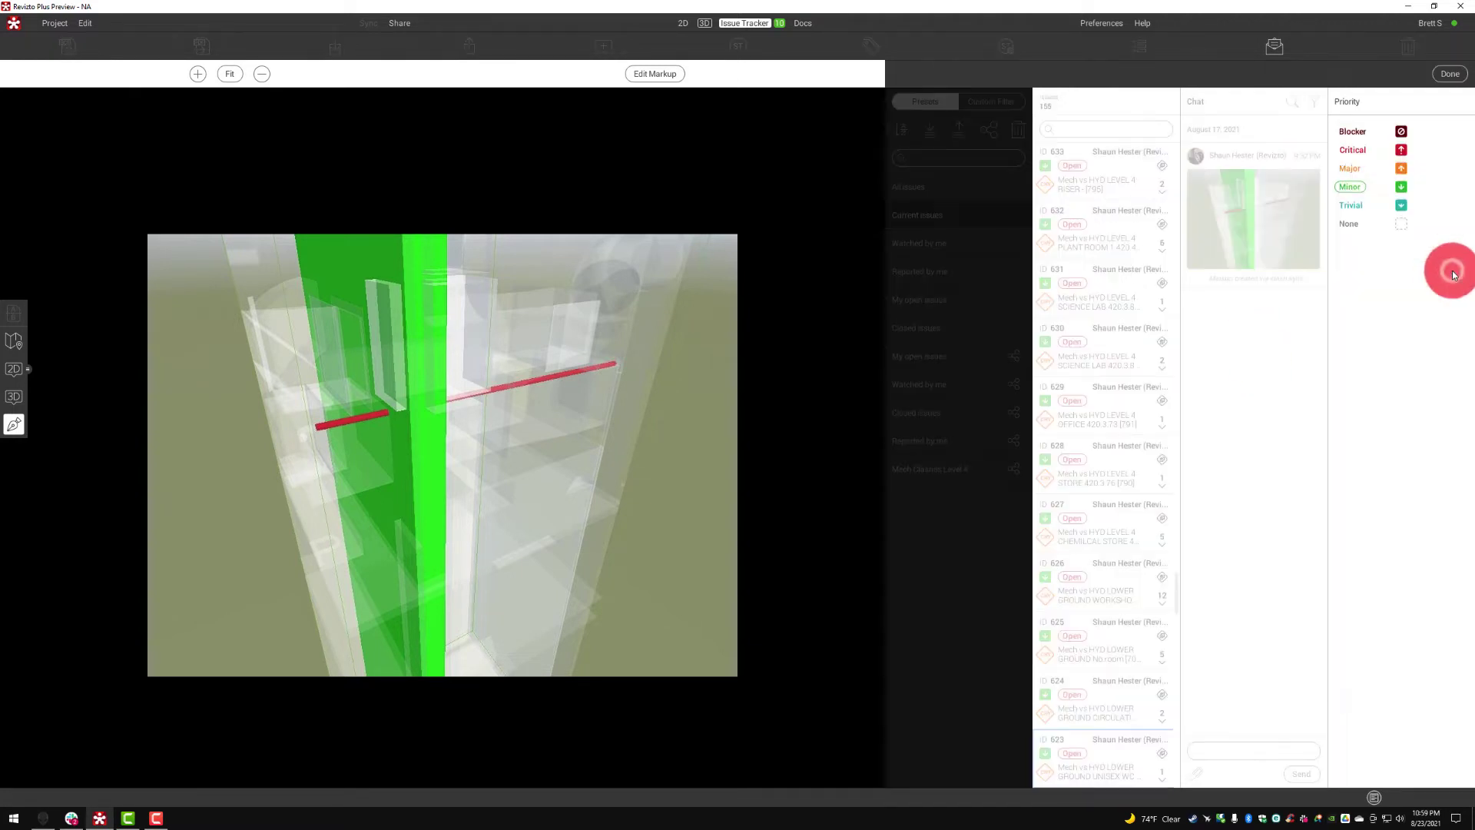
left_click(1361, 168)
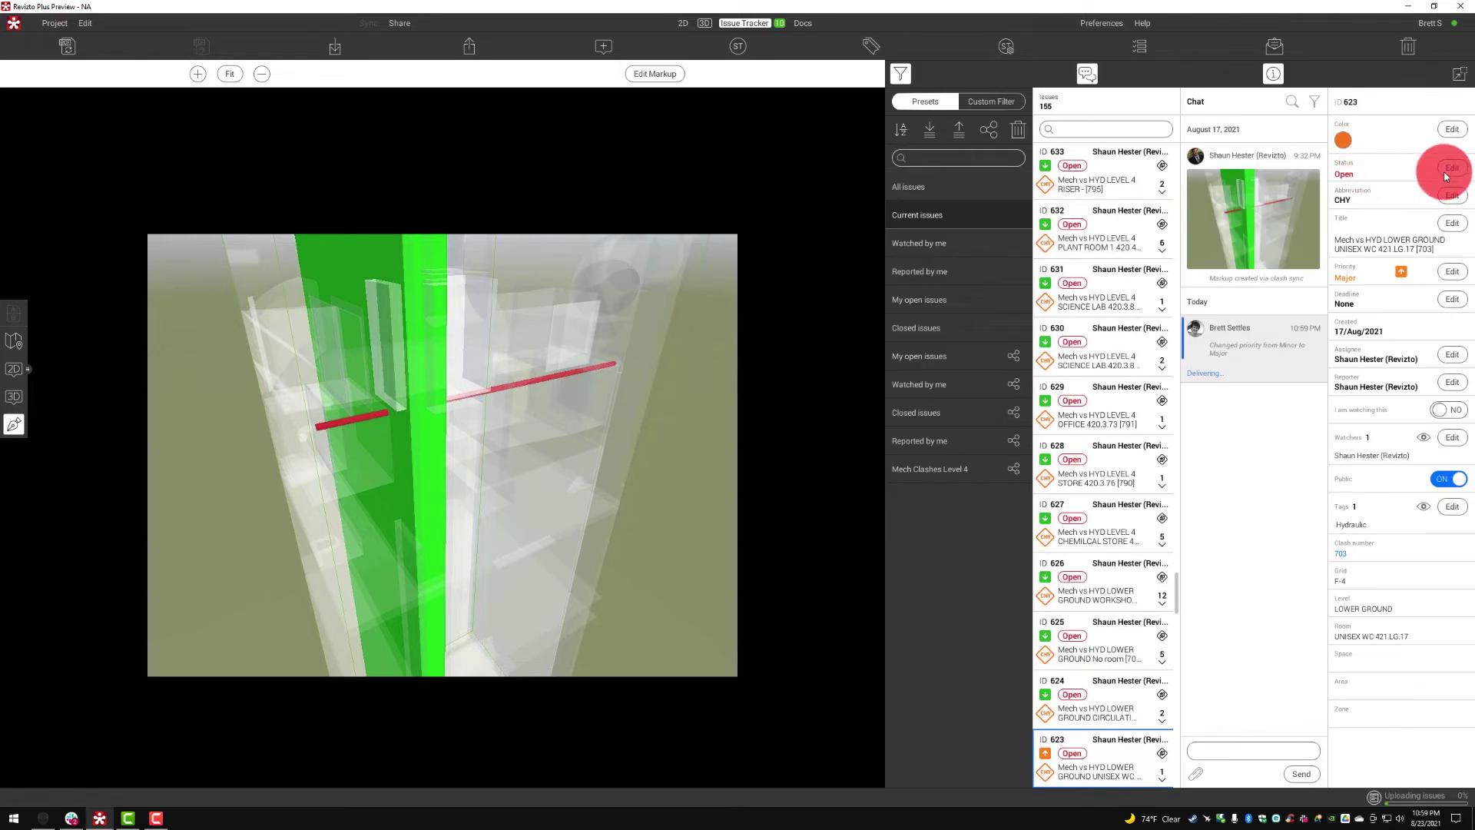
left_click(1448, 168)
left_click(1373, 149)
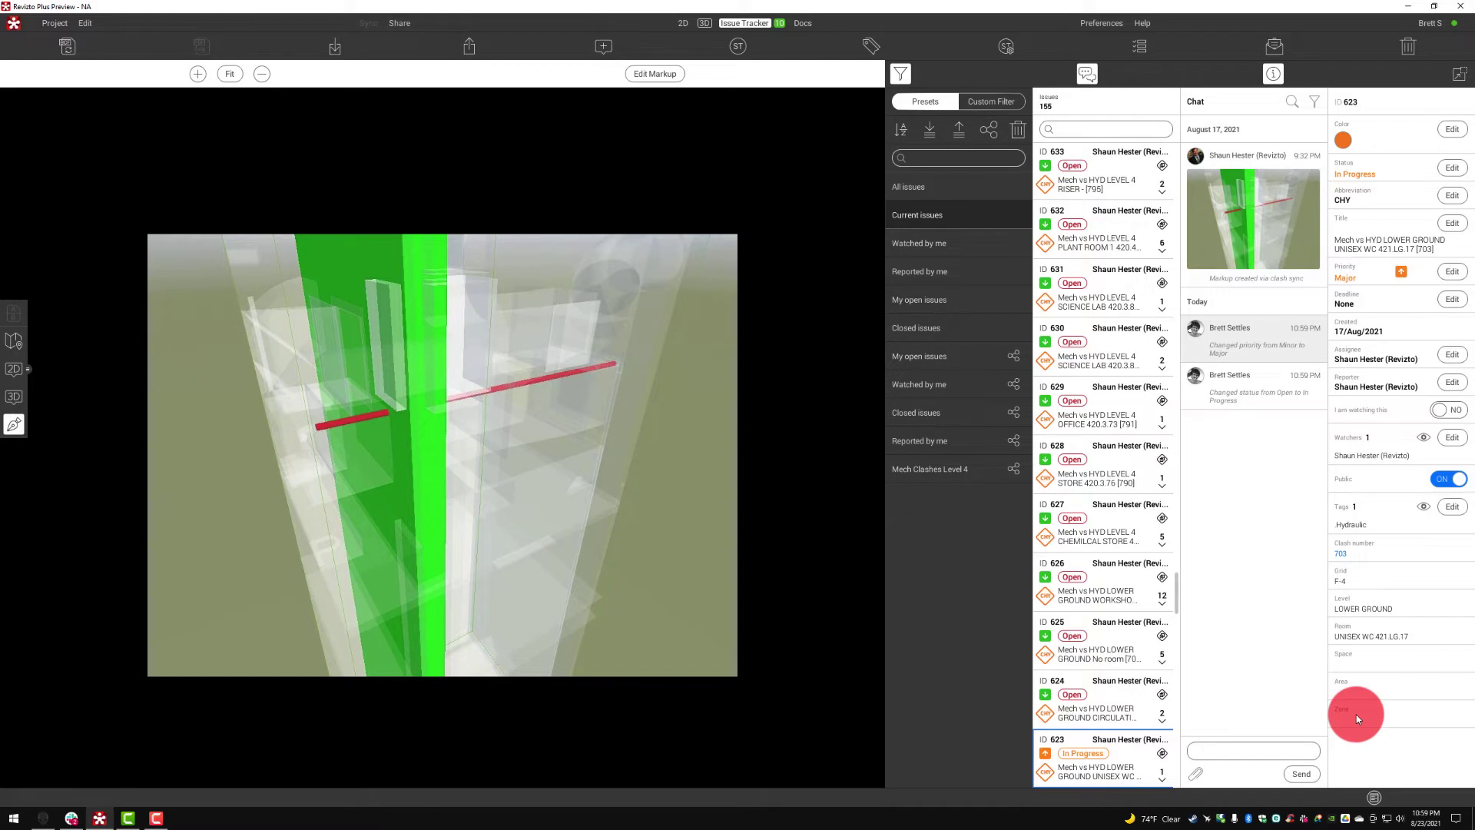
Go from the issue to its linked clash 703 and widen the Status column to show the full issue IDs
left_click(1341, 552)
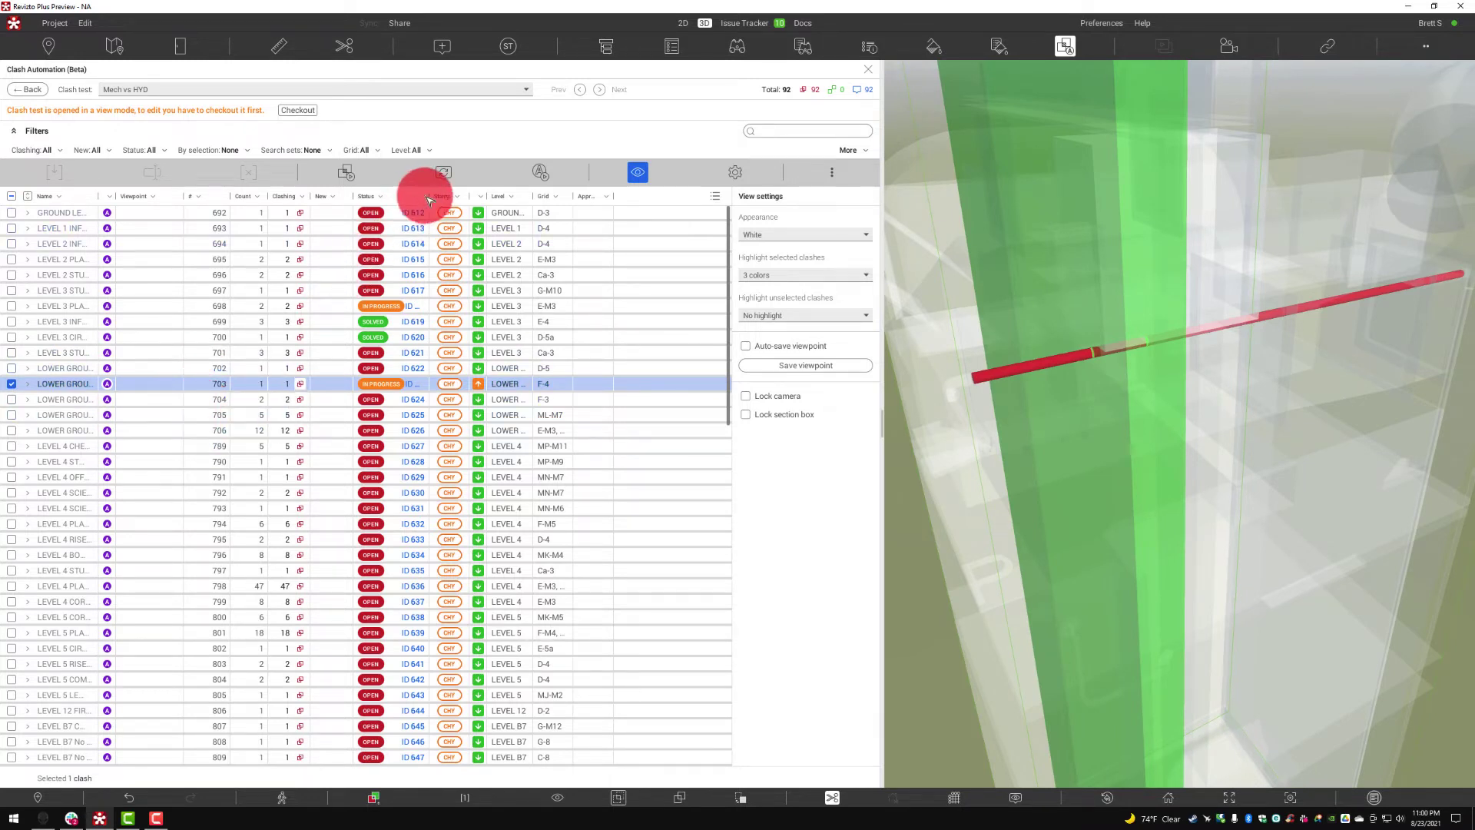
left_click_drag(427, 197, 462, 197)
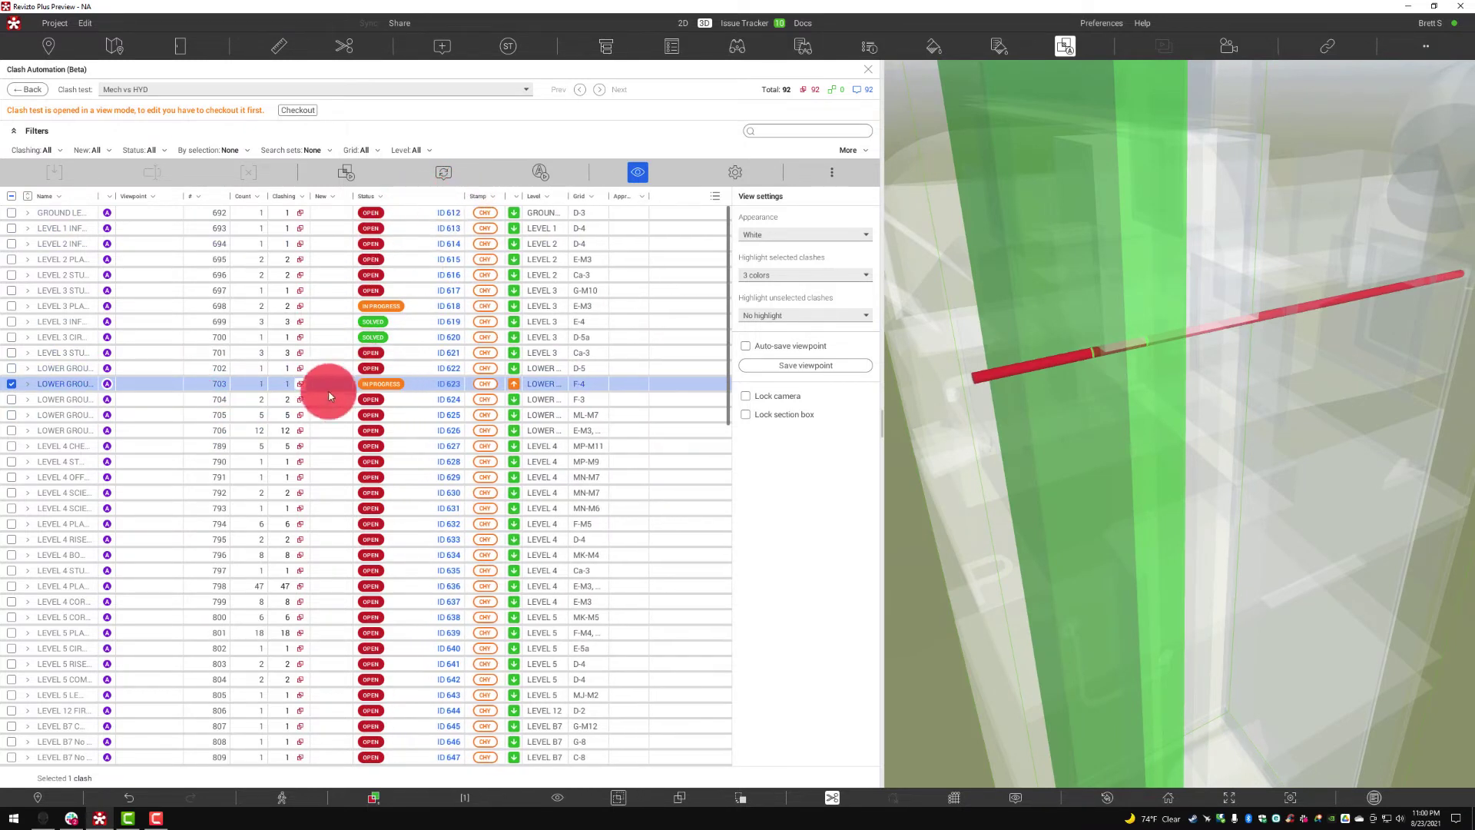
left_click(513, 384)
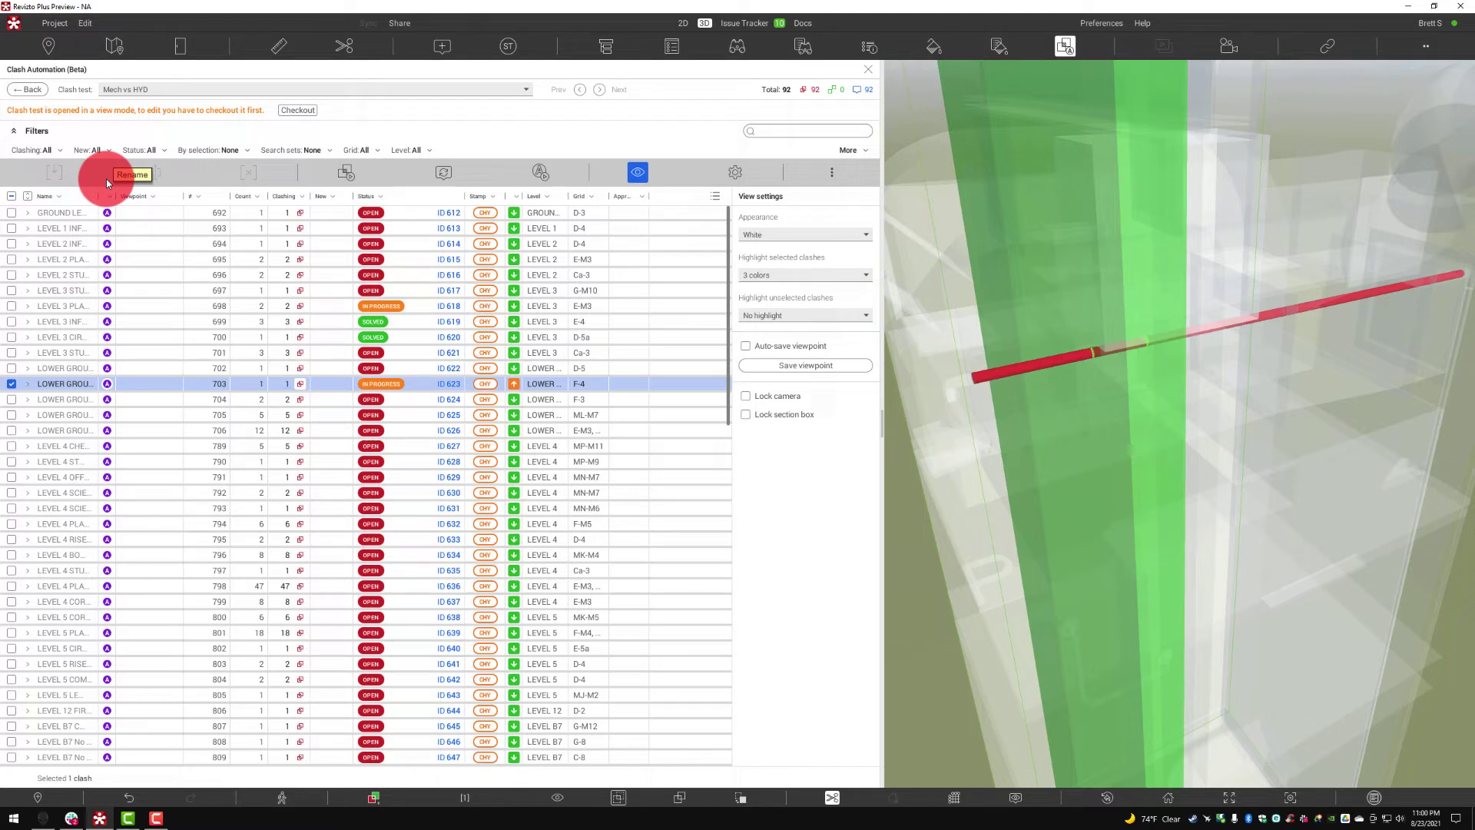
Return to the list of clash tests and open the Sanitary VS Structure test
left_click(25, 90)
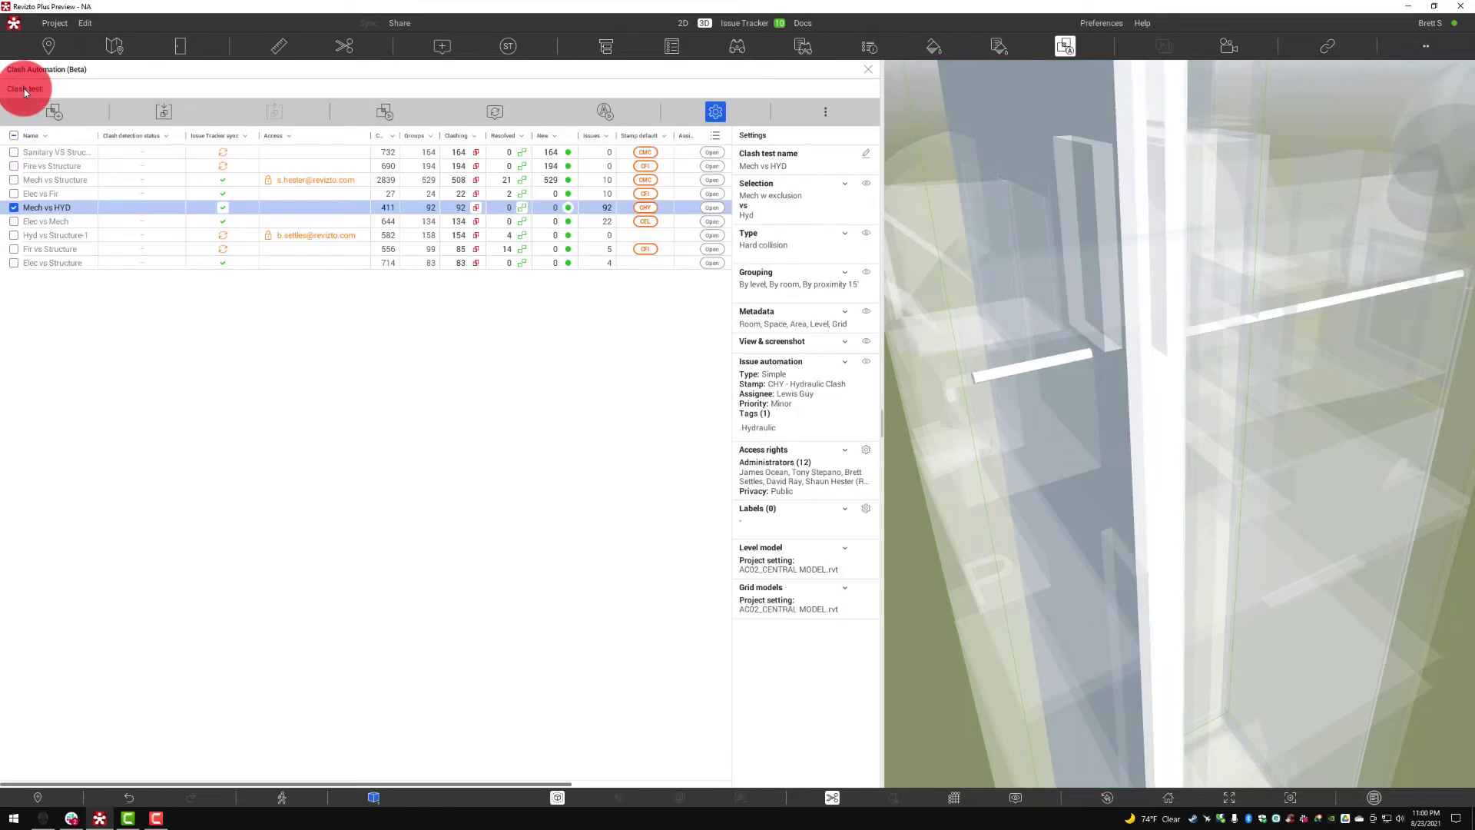
left_click(44, 153)
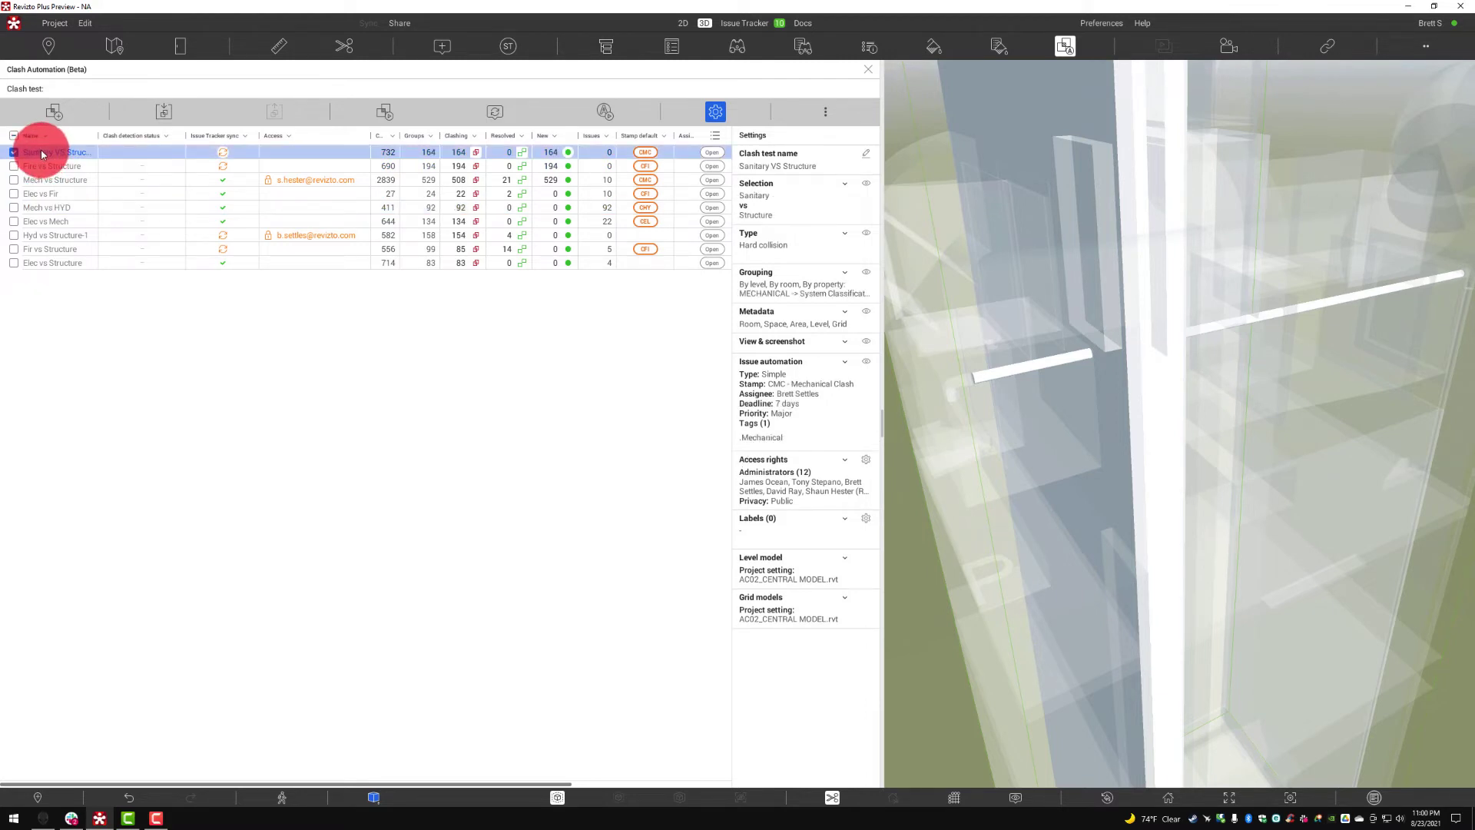
left_click(711, 153)
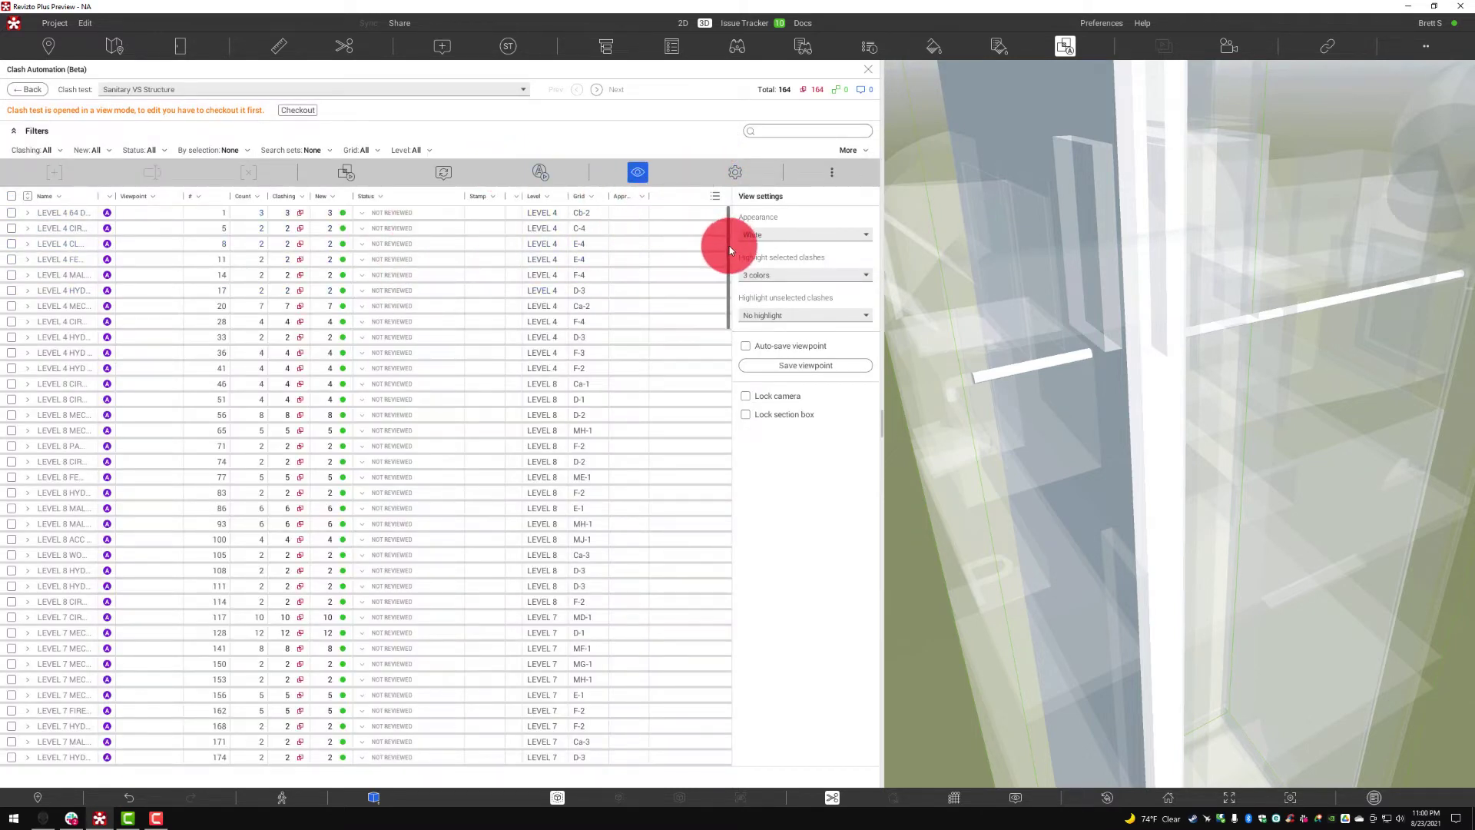
scroll(730, 254, "down", 1)
left_click_drag(743, 313, 724, 226)
left_click(615, 244)
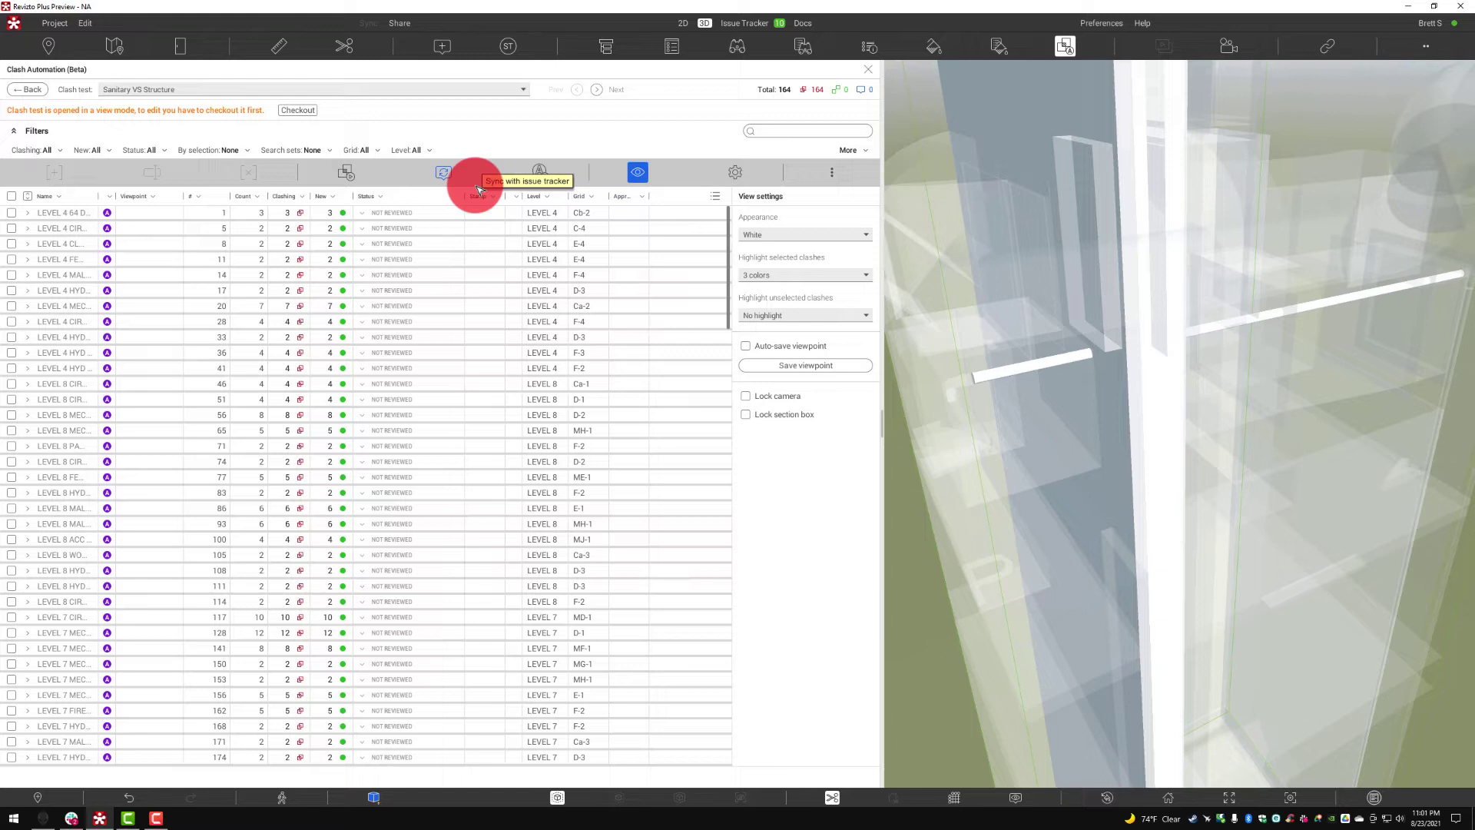
Check out the Sanitary VS Structure test for editing and set the status of clash group 1 to Reviewed
left_click(298, 109)
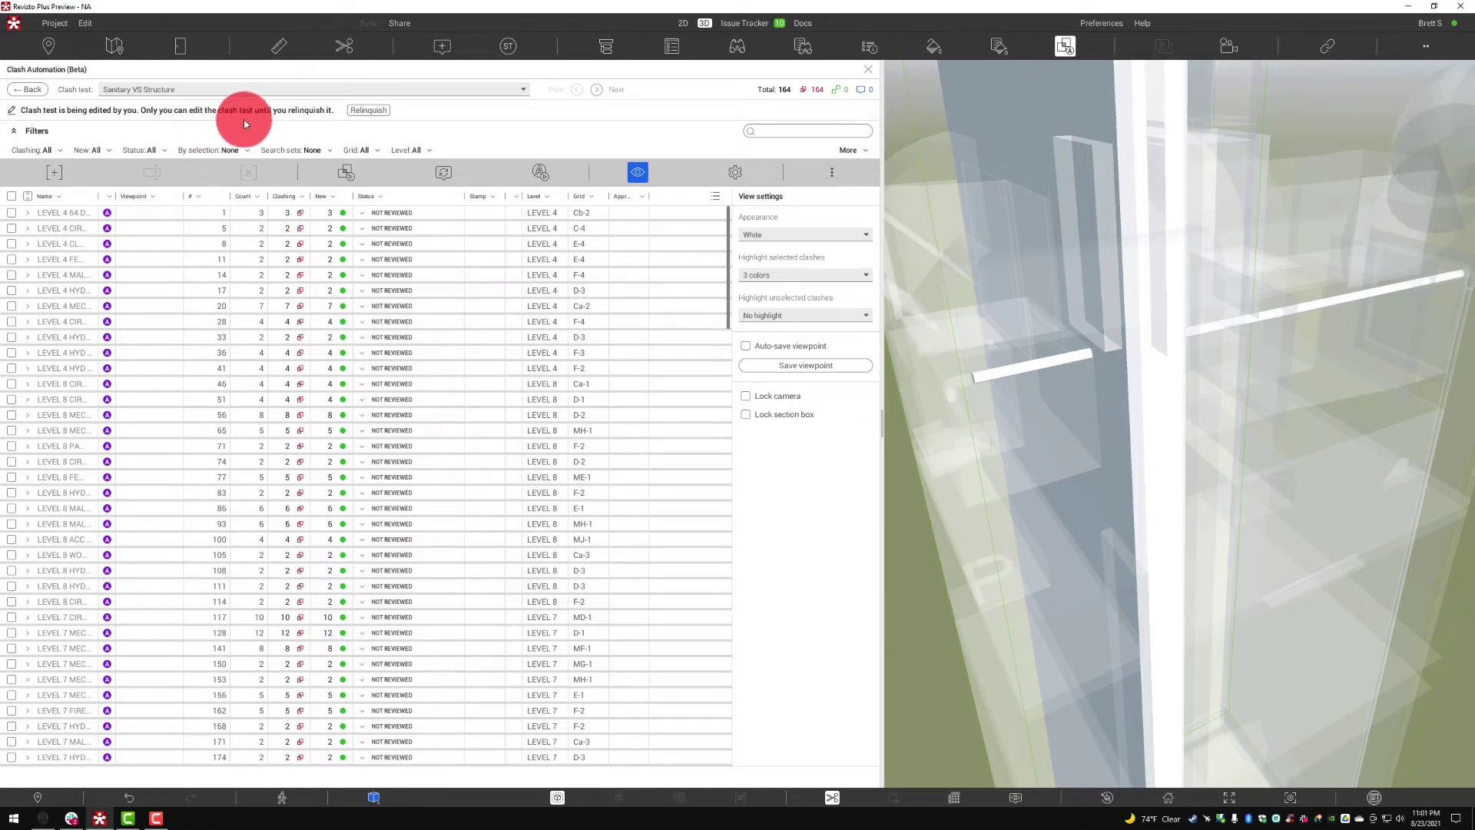
left_click(67, 214)
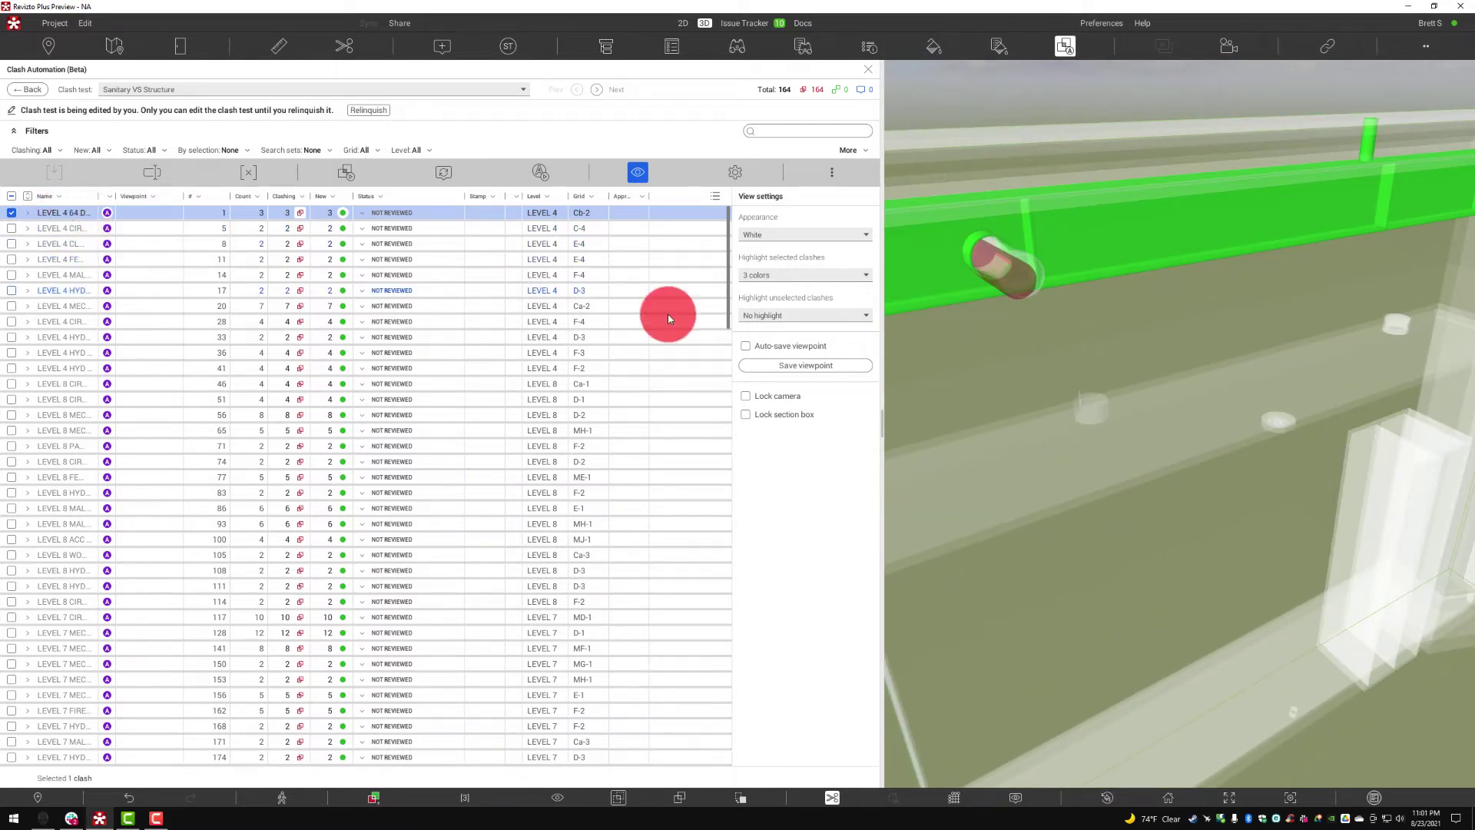
mouse_move(984, 255)
left_mouse_down()
mouse_move(944, 221)
mouse_move(974, 220)
mouse_move(927, 253)
mouse_move(1043, 264)
mouse_move(1023, 290)
mouse_move(1033, 281)
left_mouse_up()
left_click(427, 213)
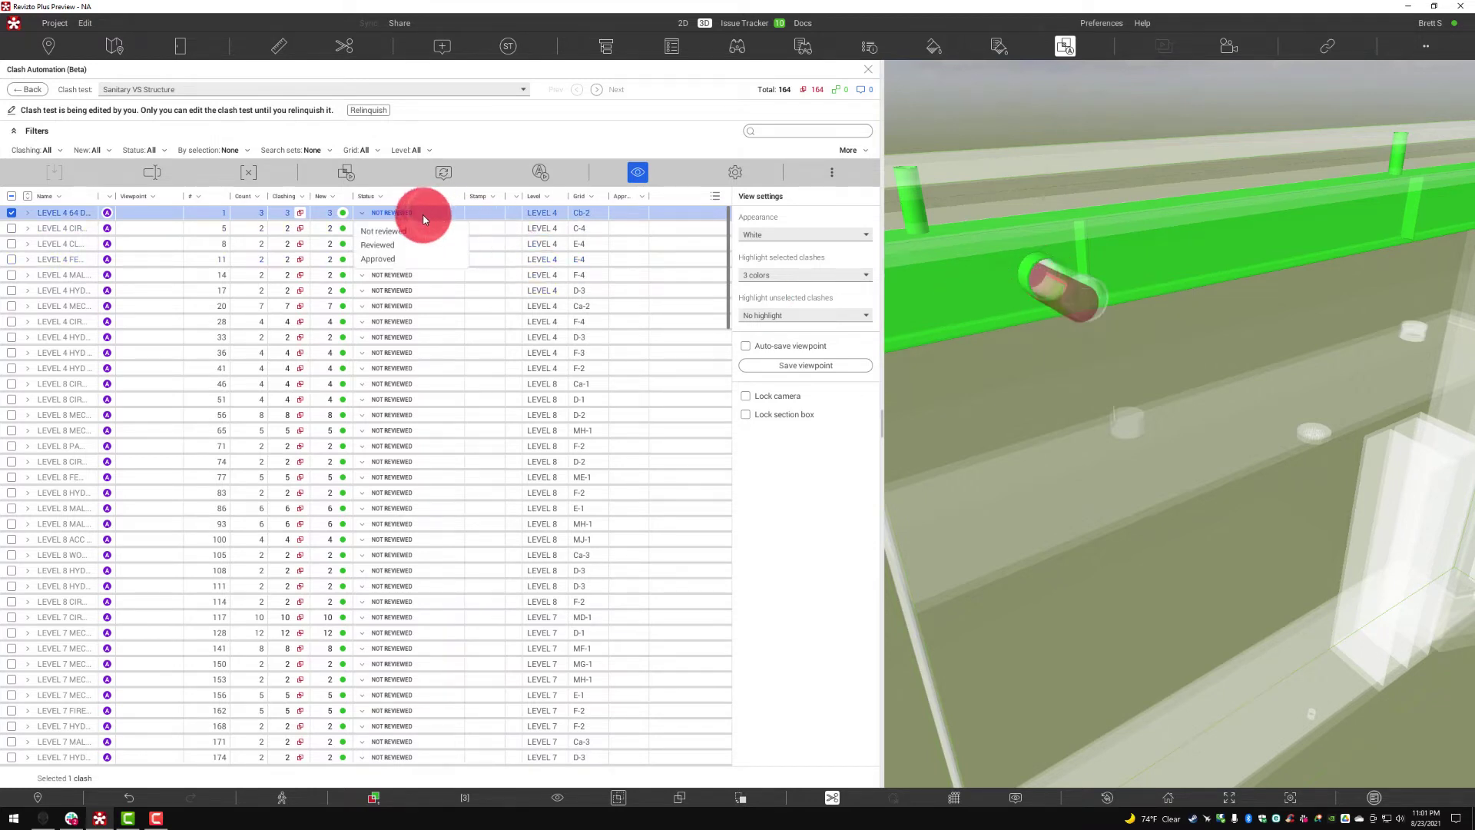
left_click(383, 245)
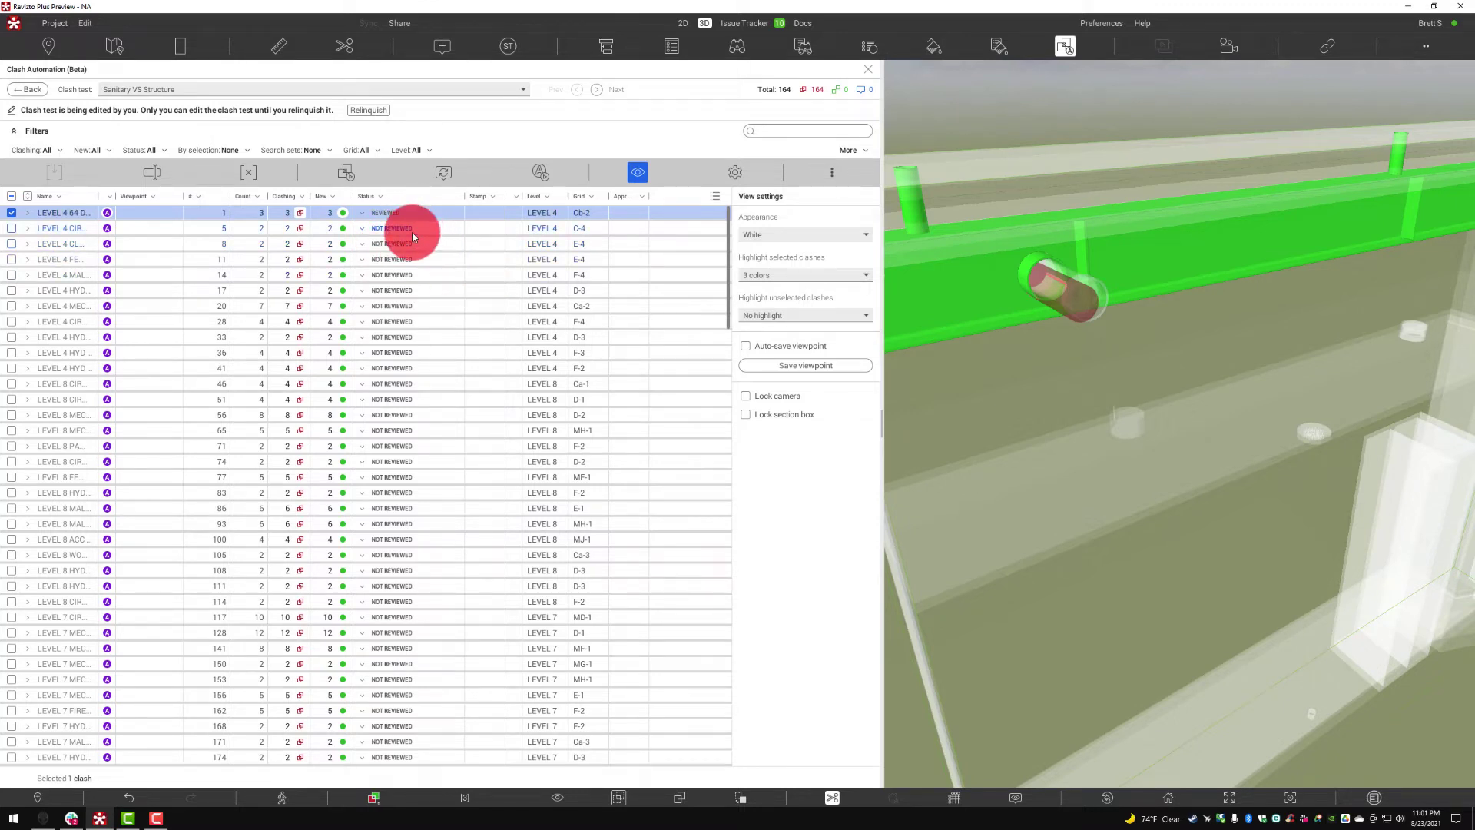
Inspect clash group 5 on Level 4 in the 3D model and set its status to Reviewed
left_click(49, 231)
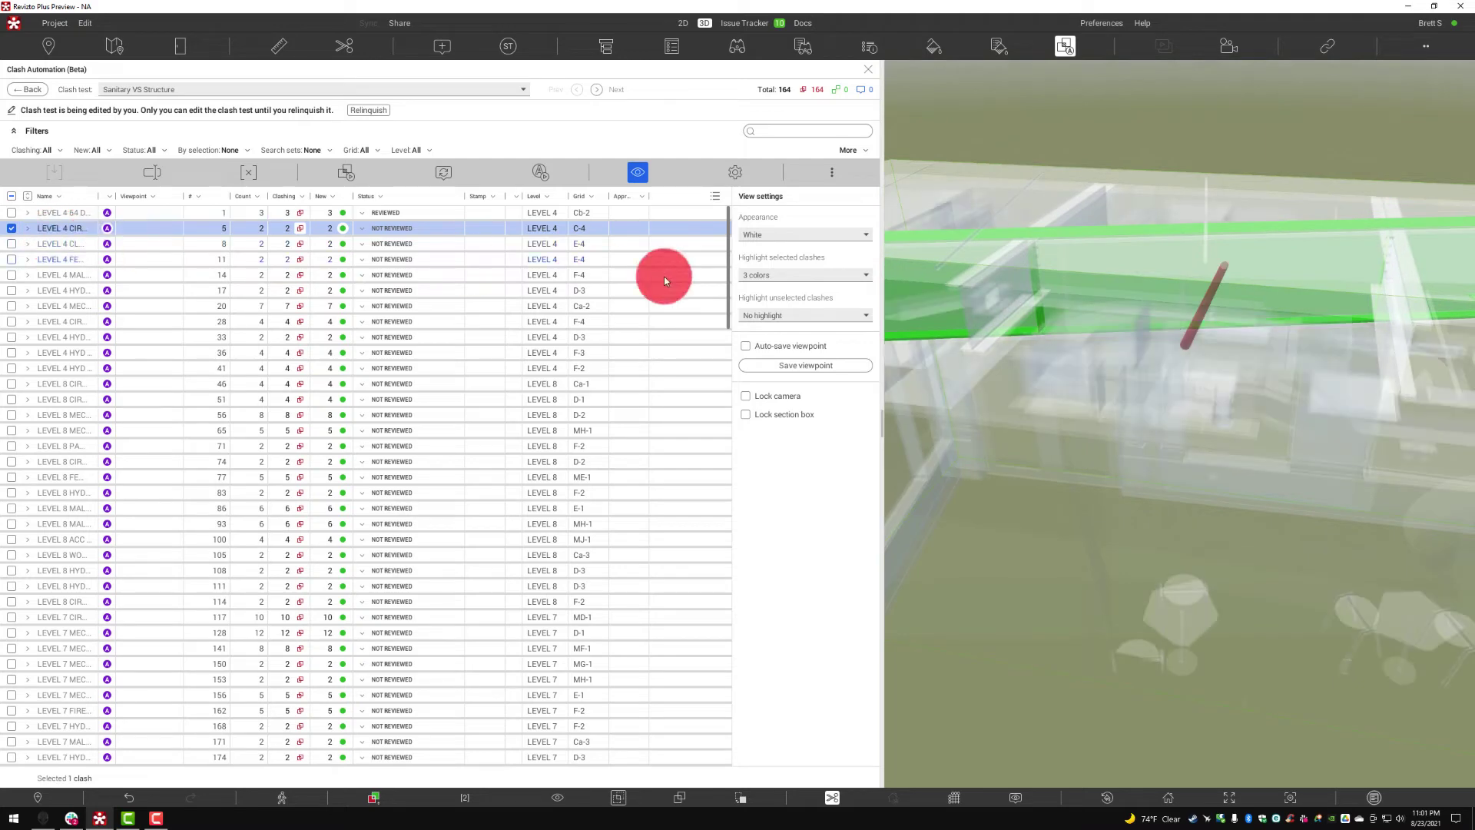
mouse_move(1198, 296)
left_mouse_down()
mouse_move(992, 297)
mouse_move(1245, 289)
mouse_move(1298, 311)
left_mouse_up()
left_click(421, 229)
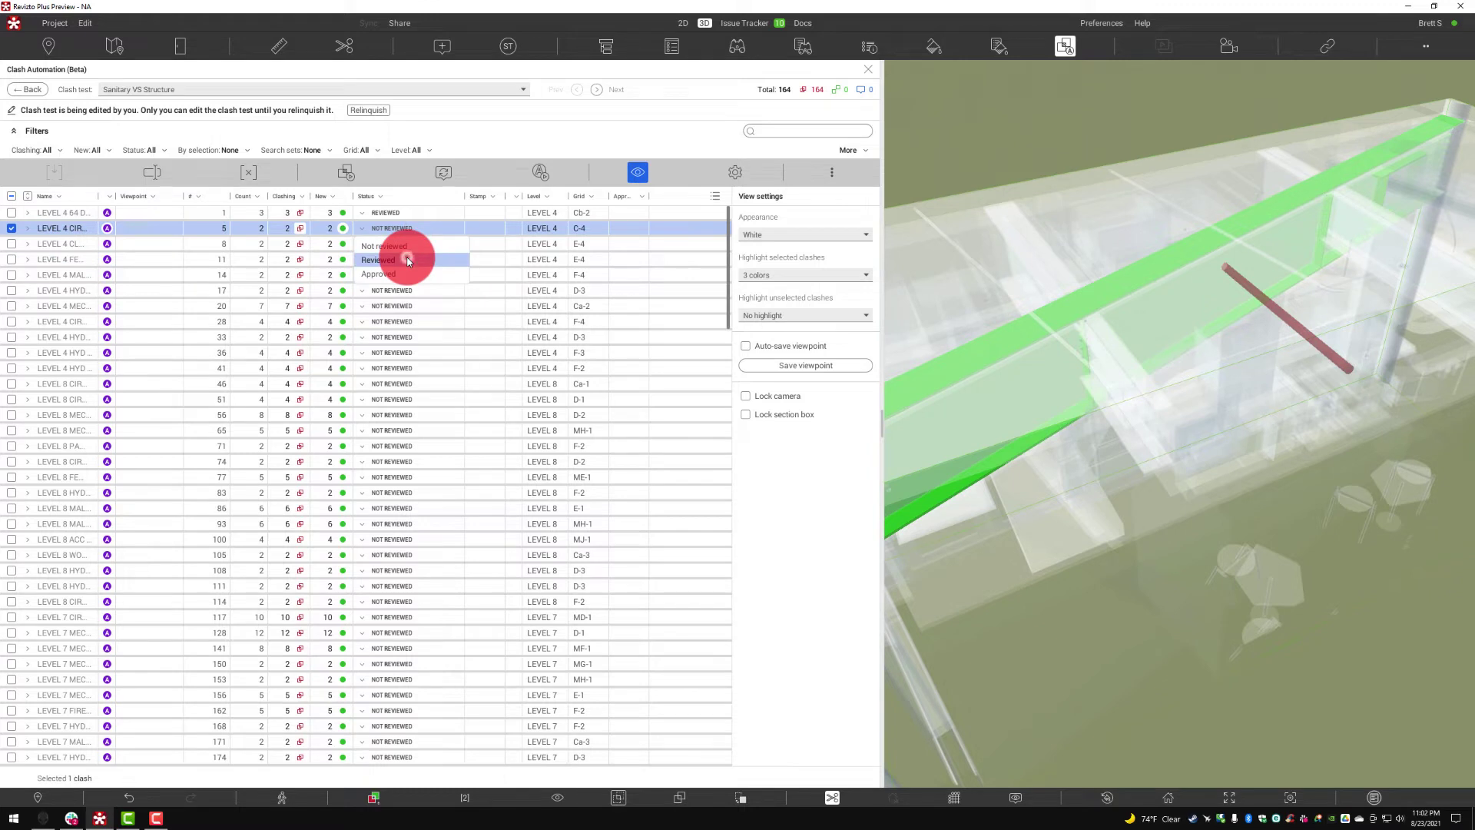
left_click(411, 260)
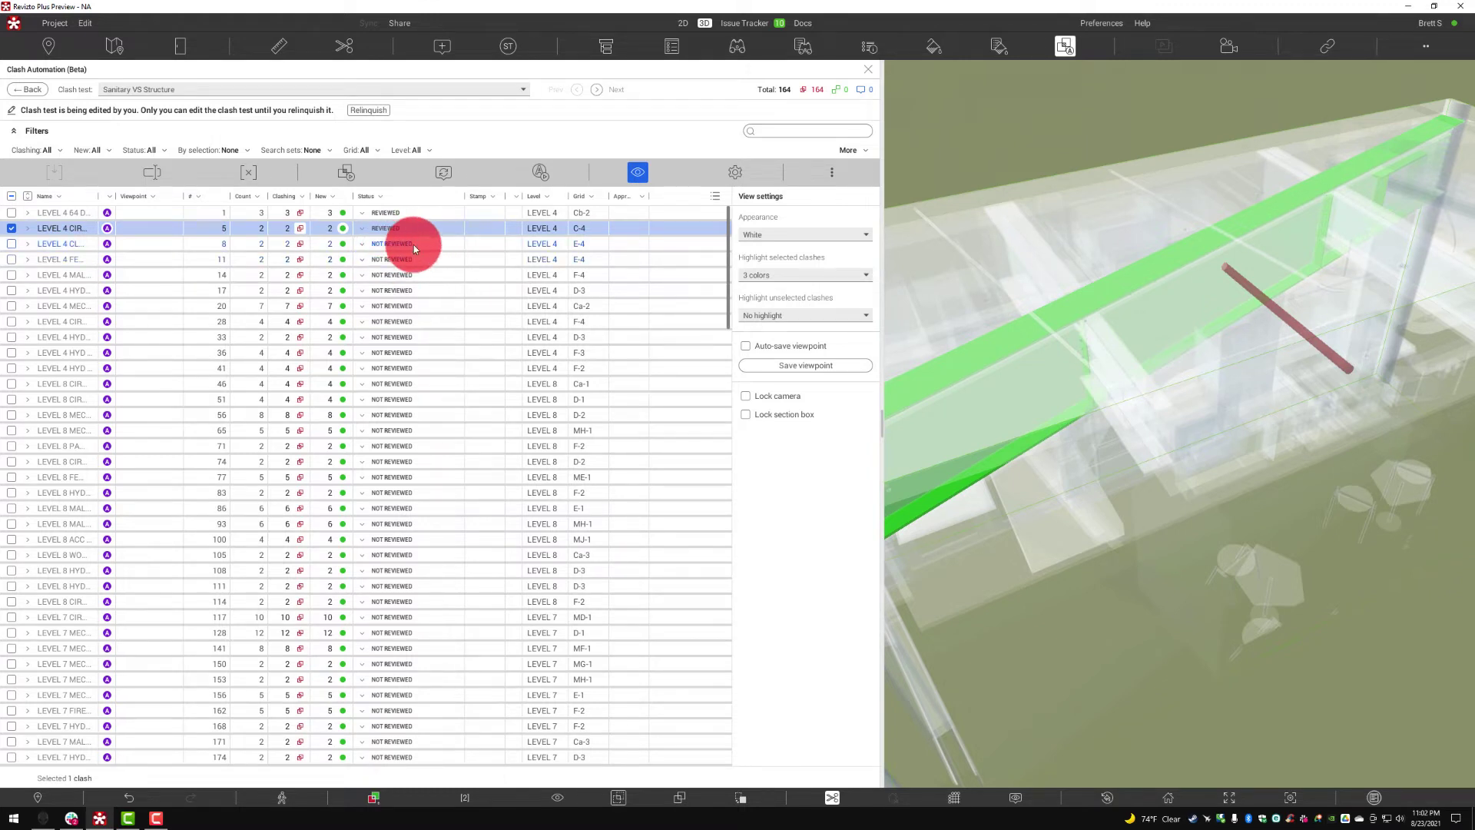
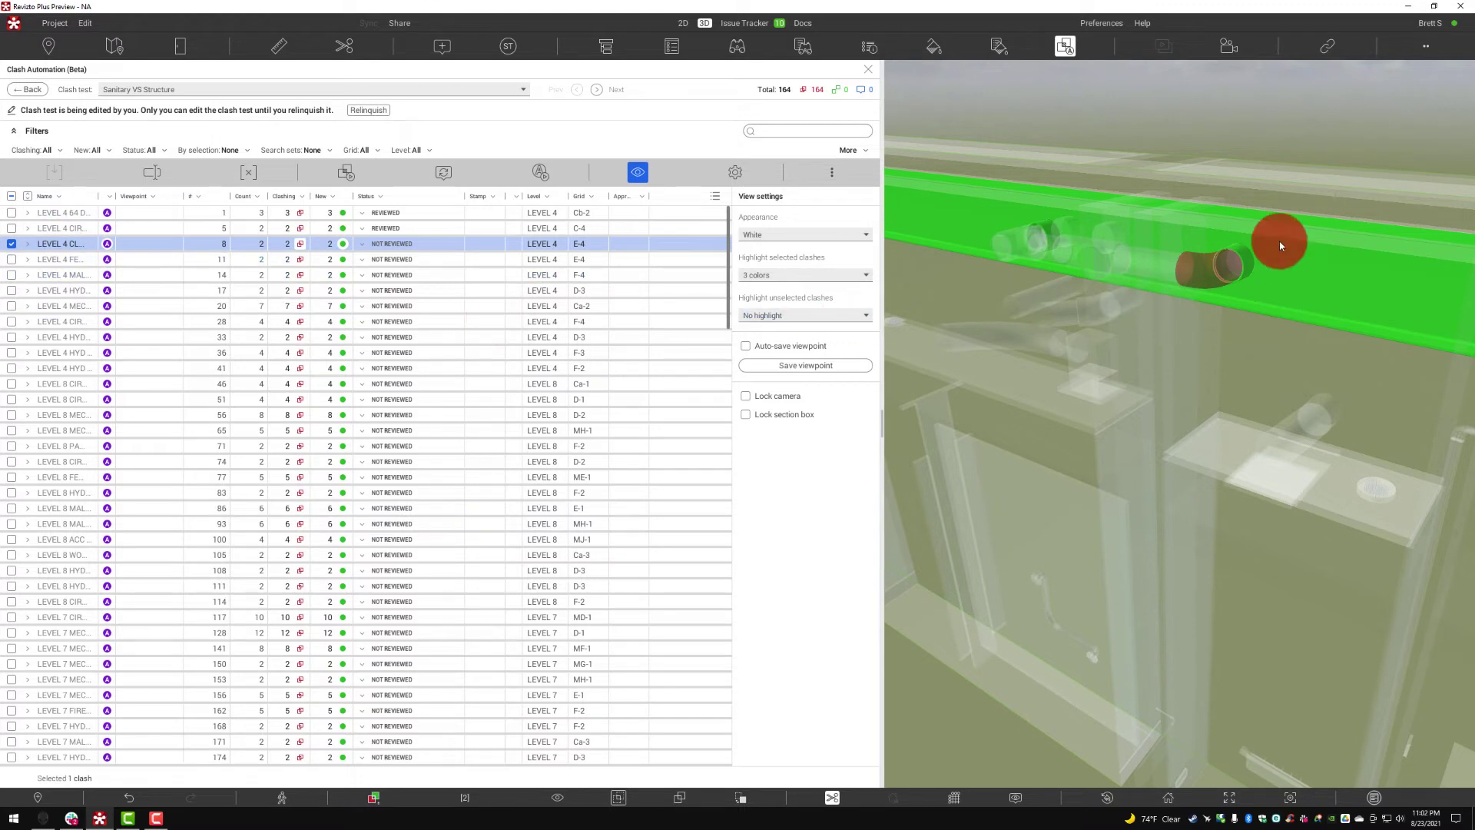
Inspect clash group 8 on Level 4 in the 3D model and set its status to Approved
scroll(1231, 256, "up", 5)
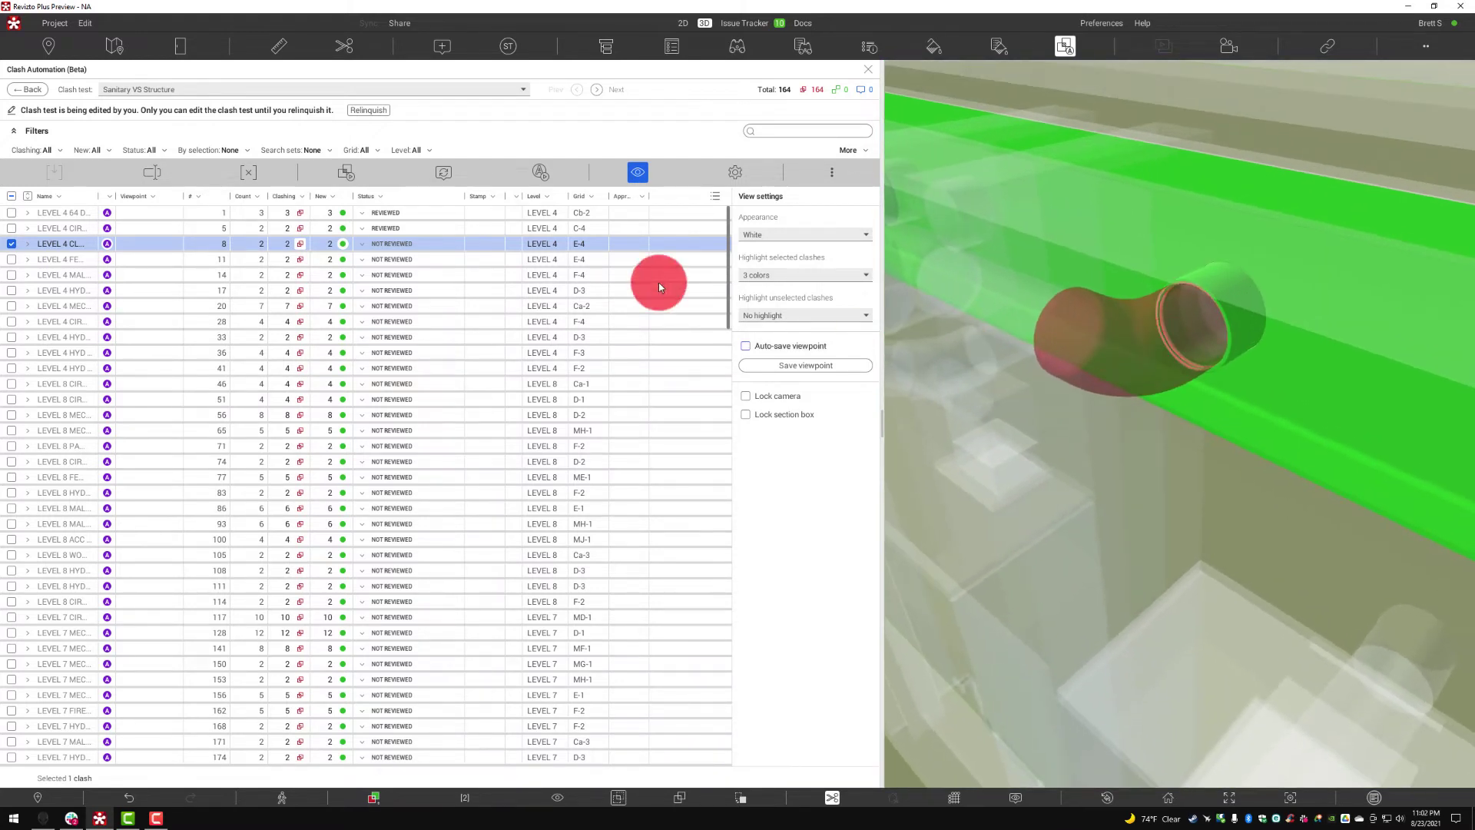
left_click(401, 243)
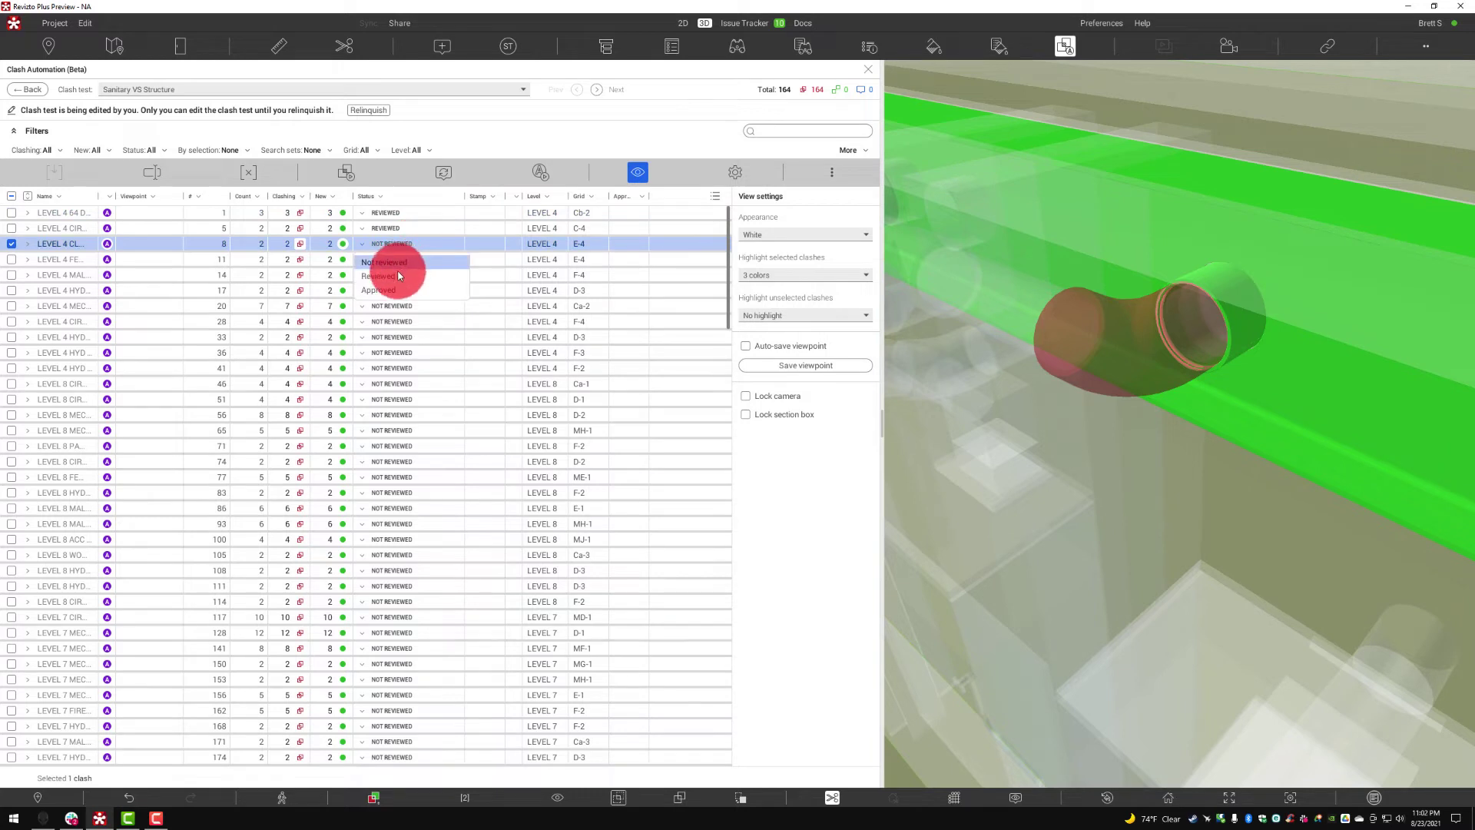
left_click(387, 291)
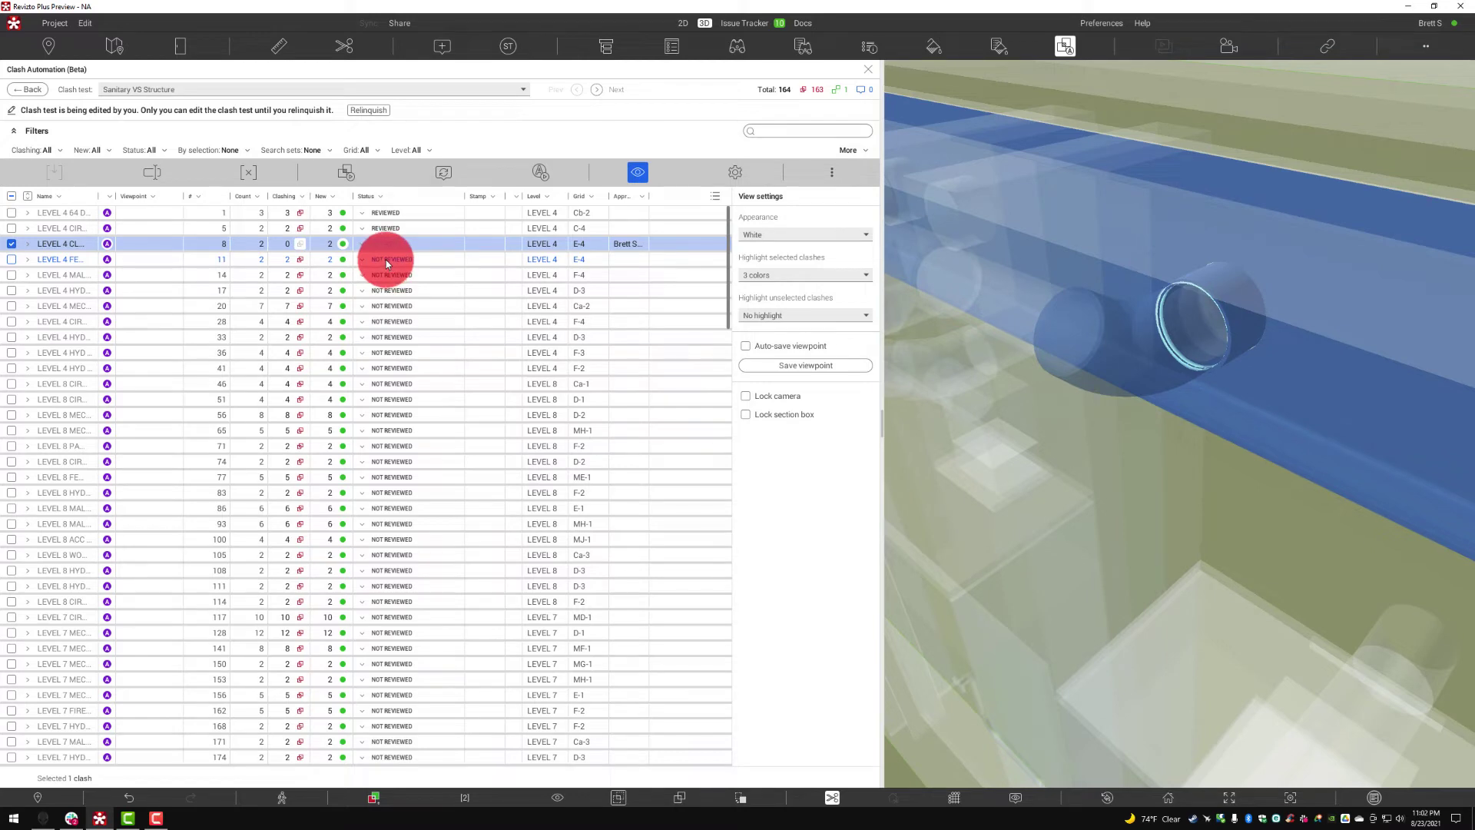
left_click(13, 259)
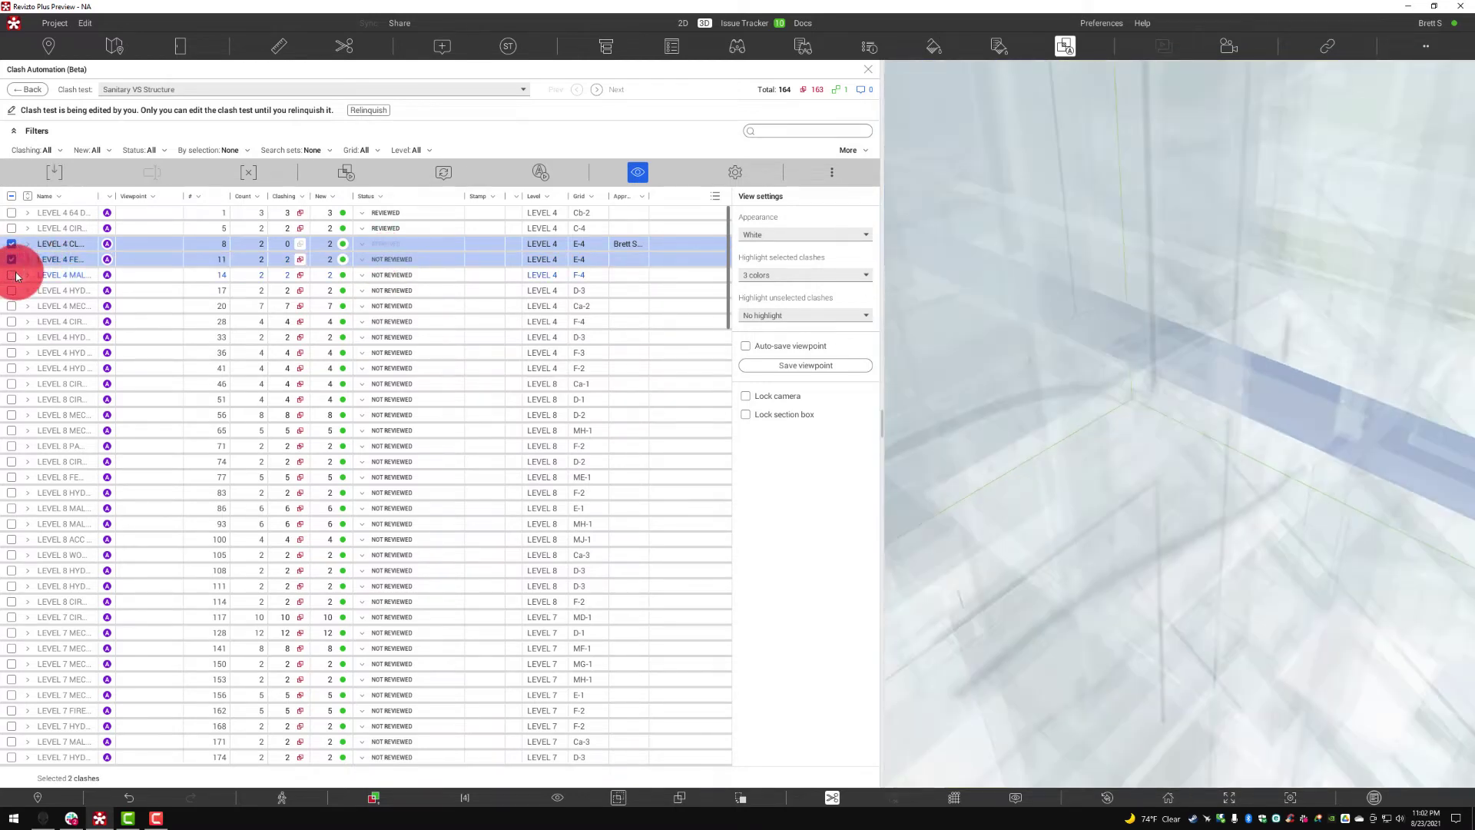
left_click(14, 275)
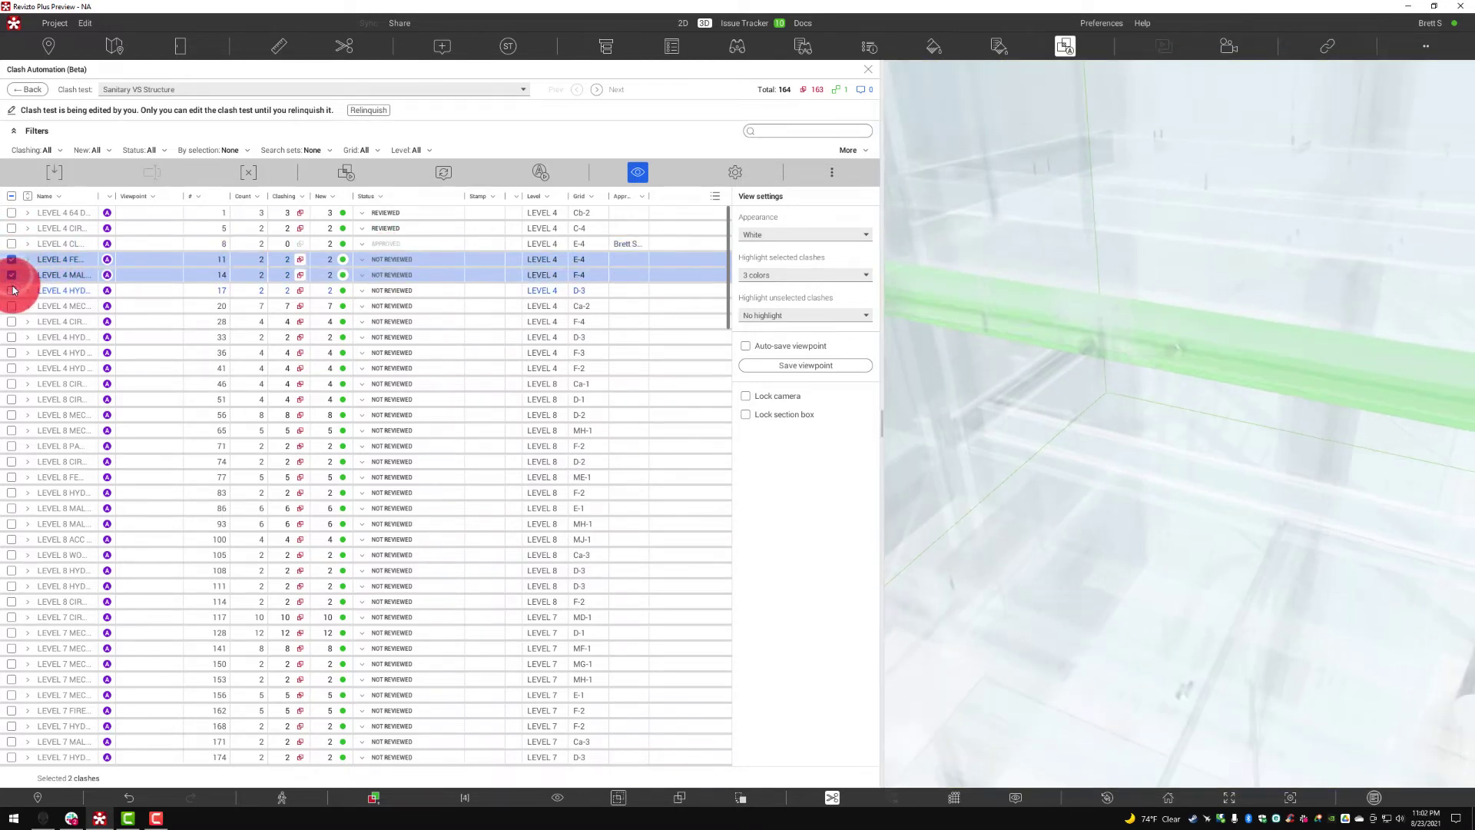
left_click(12, 290)
left_click(13, 306)
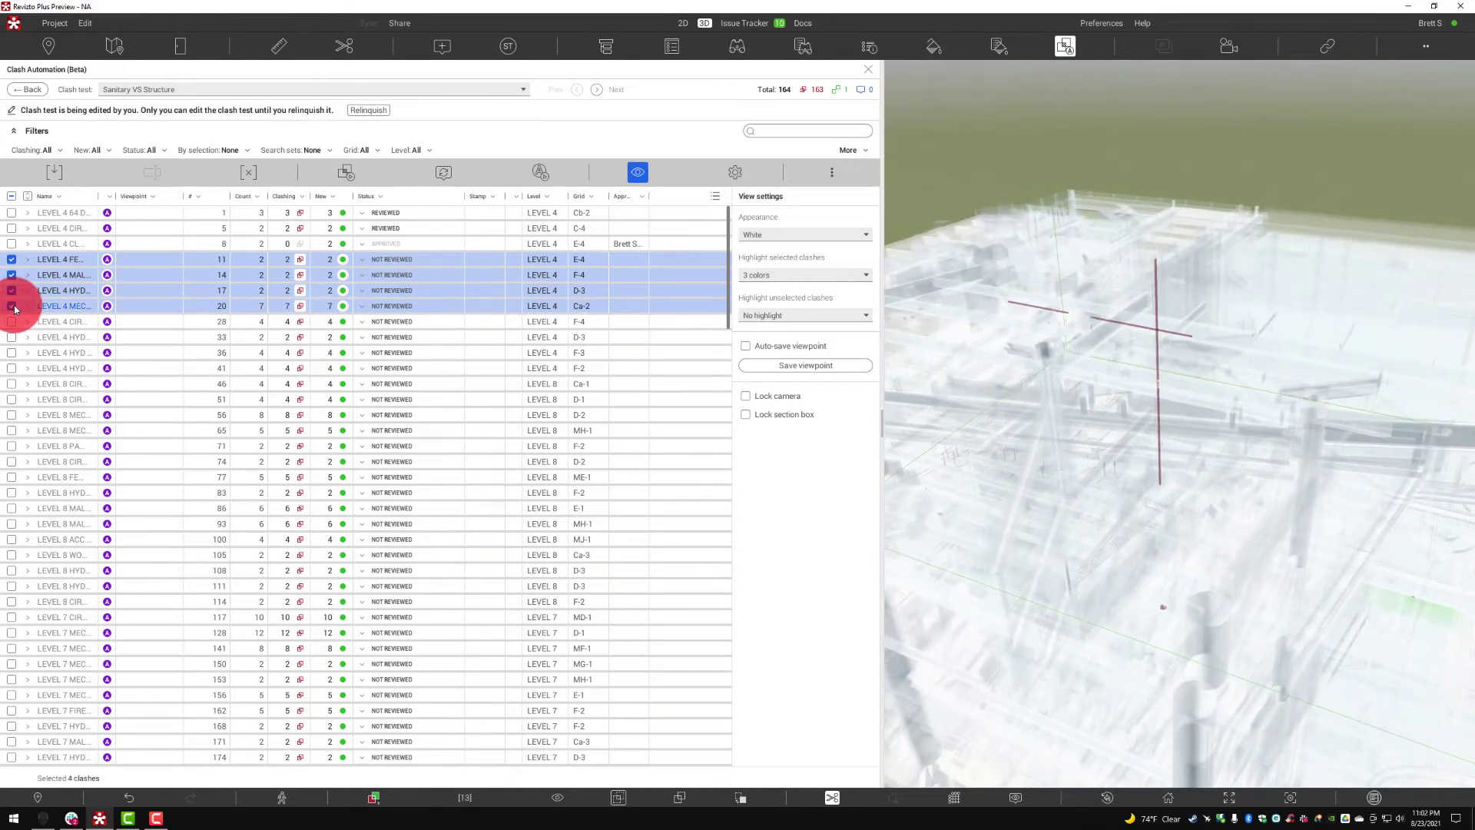
left_click(297, 291)
left_click_drag(1104, 339, 1068, 350)
left_click(746, 415)
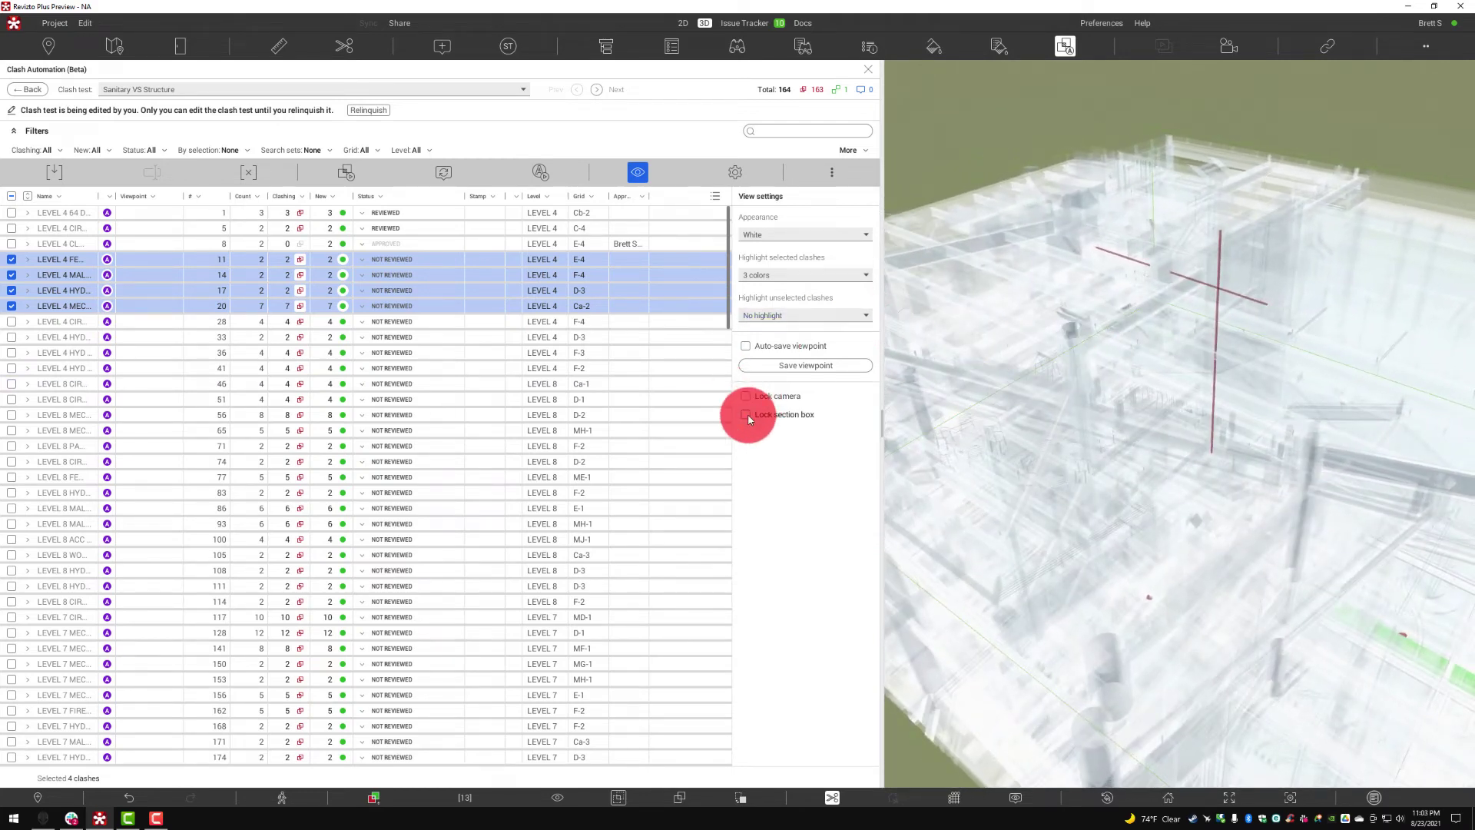
left_click(12, 197)
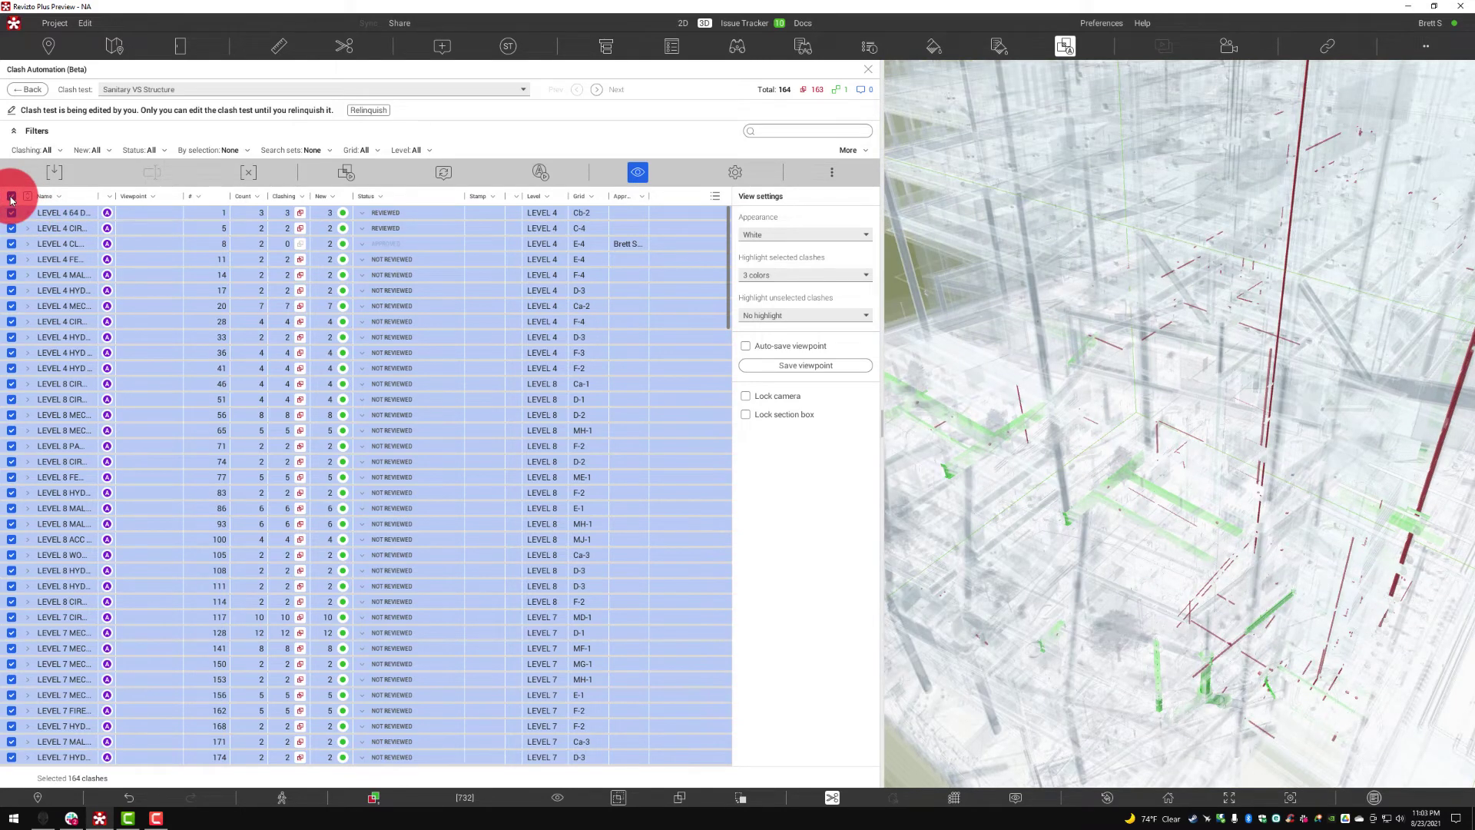
left_click(11, 198)
left_click(380, 276)
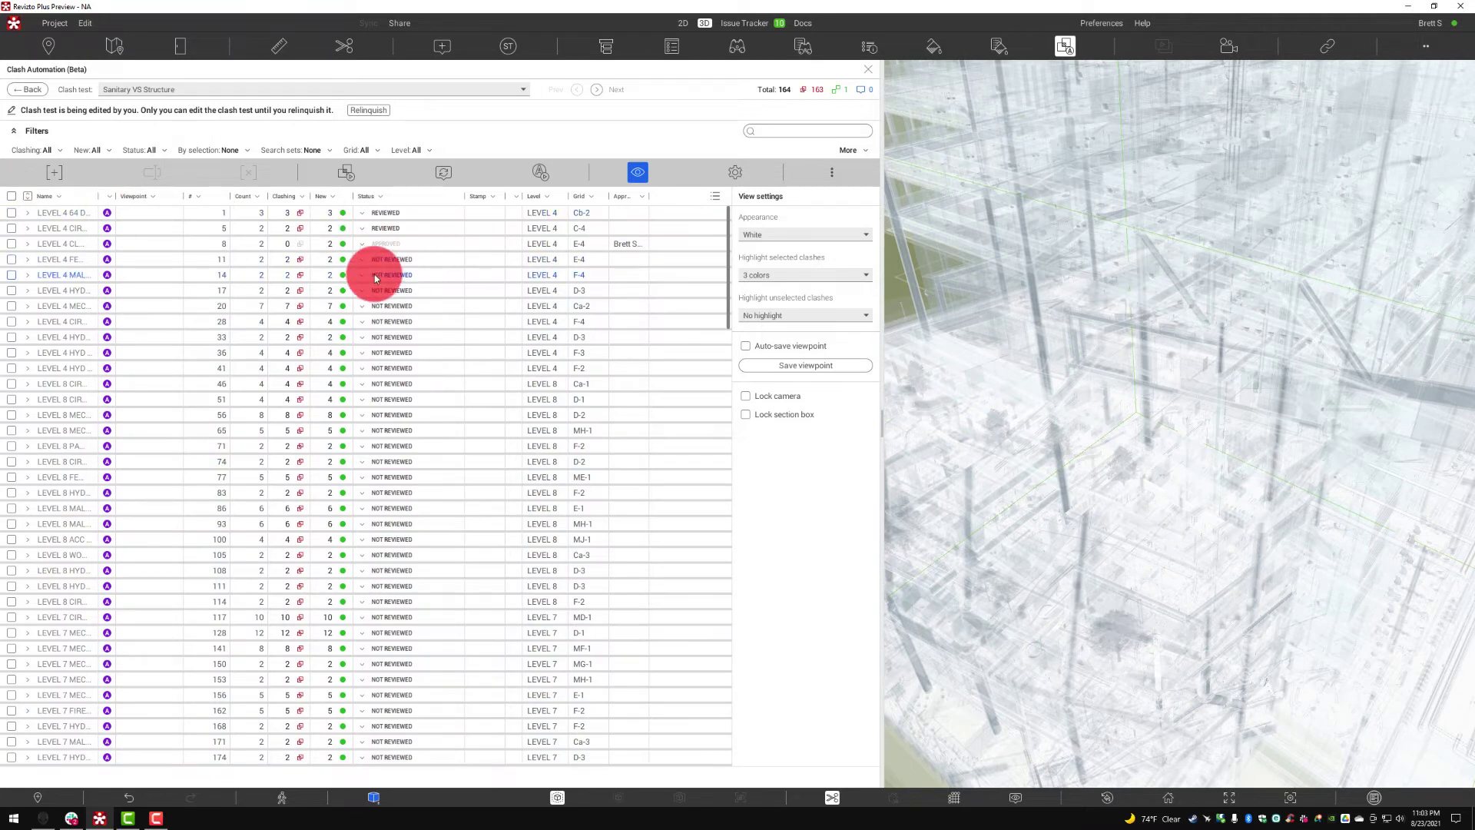
Select the Level 4 clash groups 11 through 41 and set their status to Reviewed
left_click(66, 259)
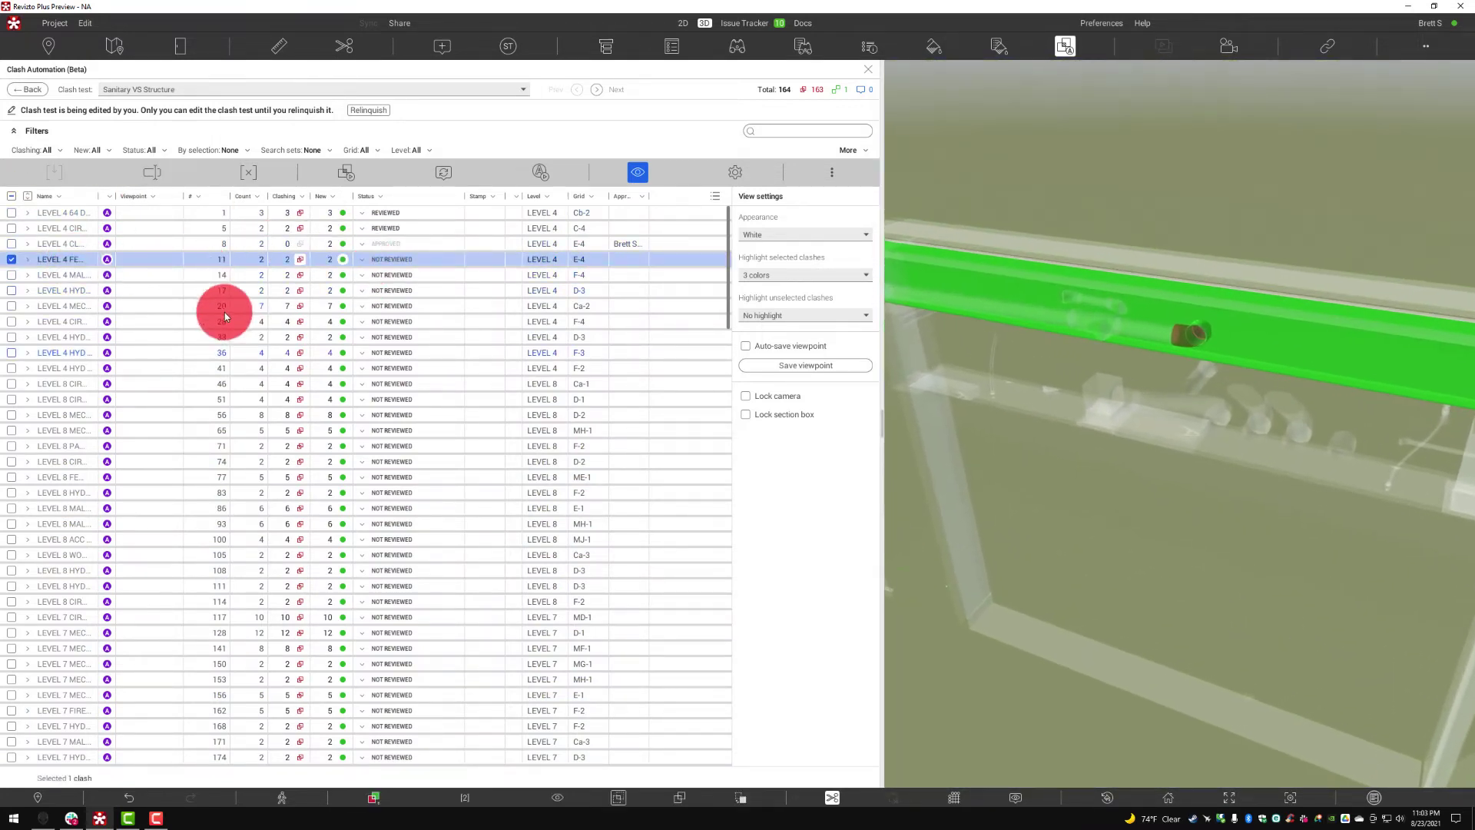
left_click(11, 368, "shift")
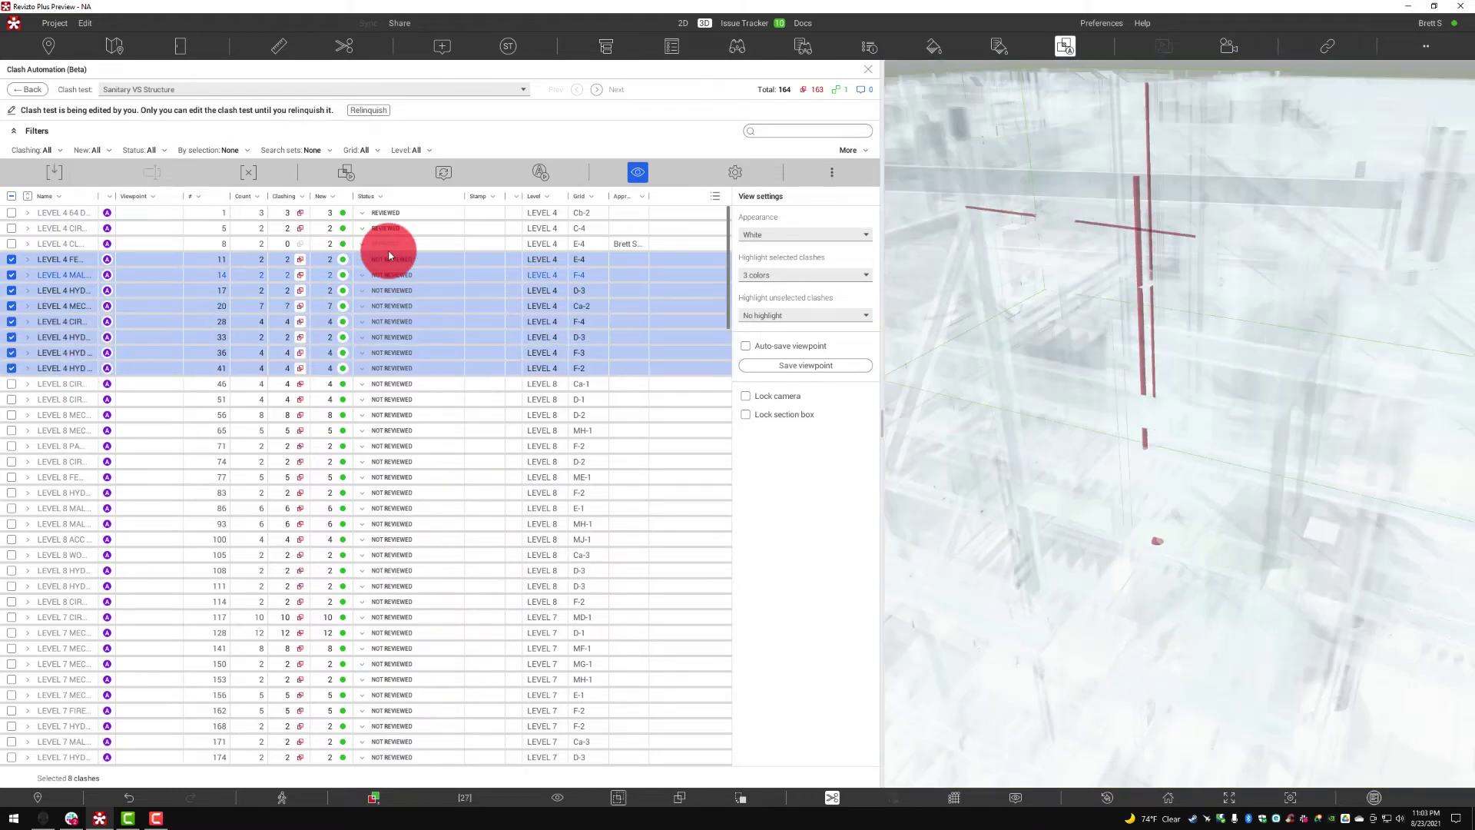
left_click(430, 263)
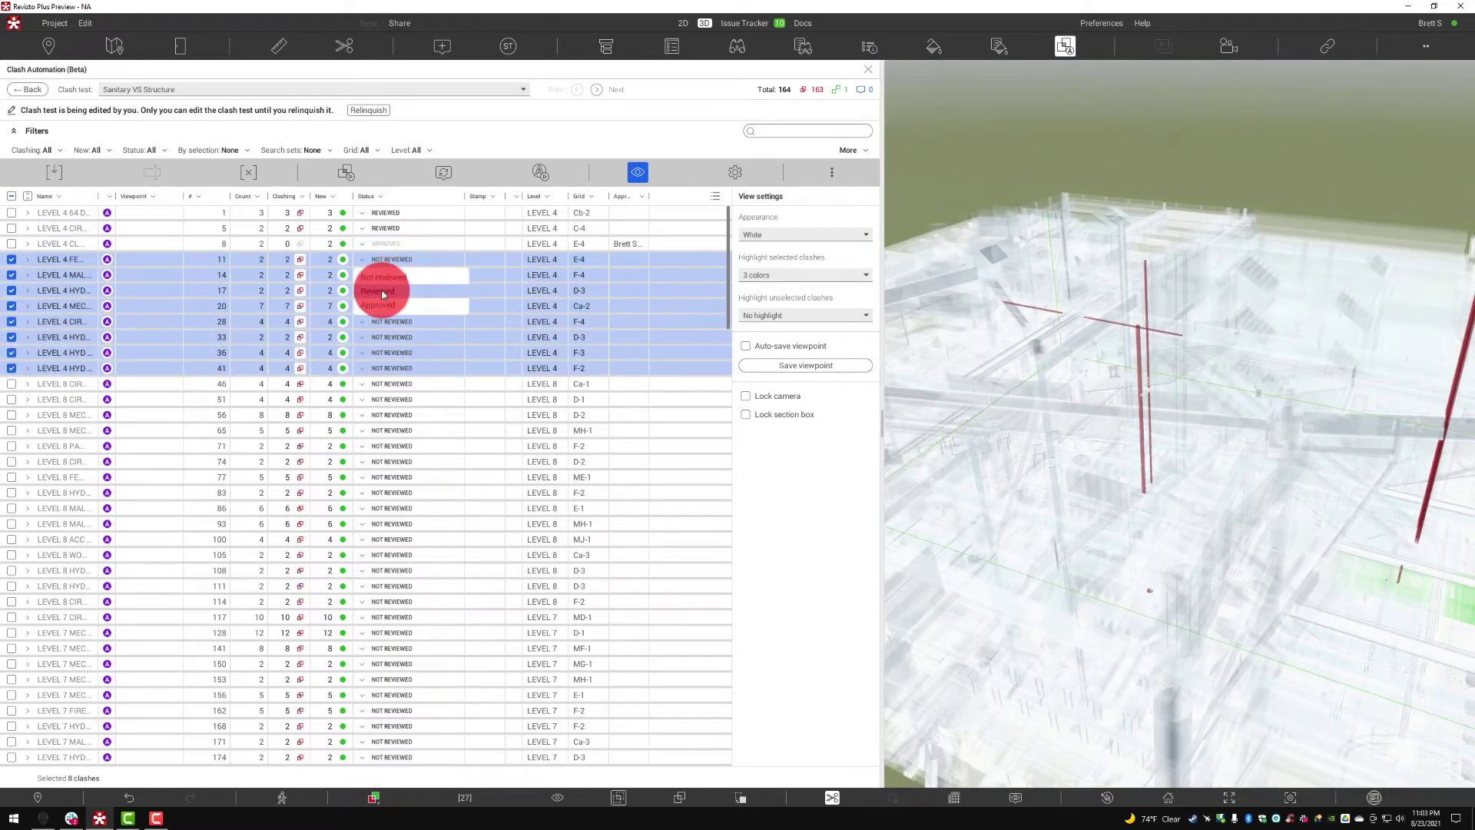
left_click(382, 292)
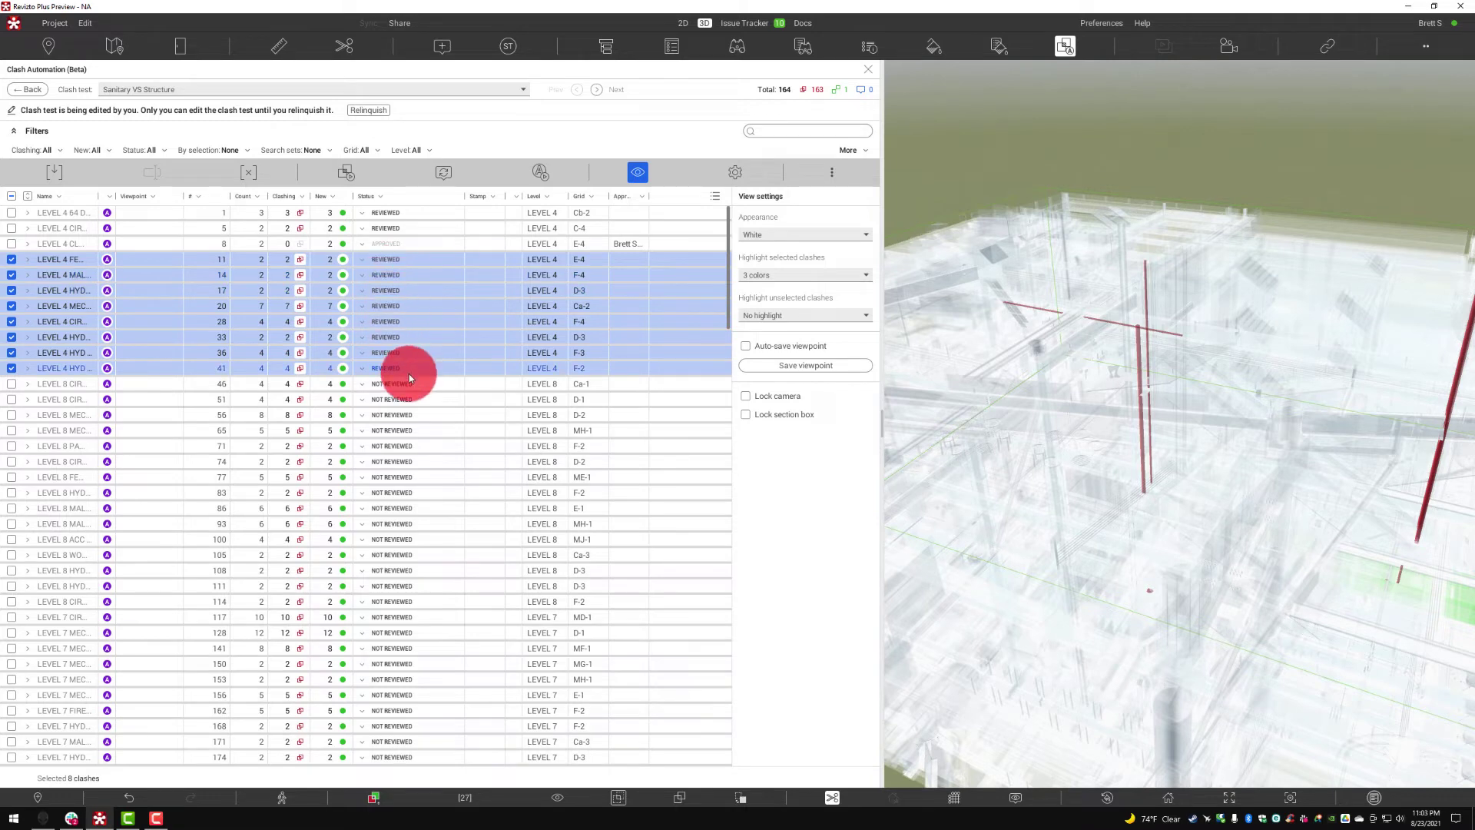
Select the Level 8 clash groups 46 through 100 and set their status to Approved
left_click(73, 383)
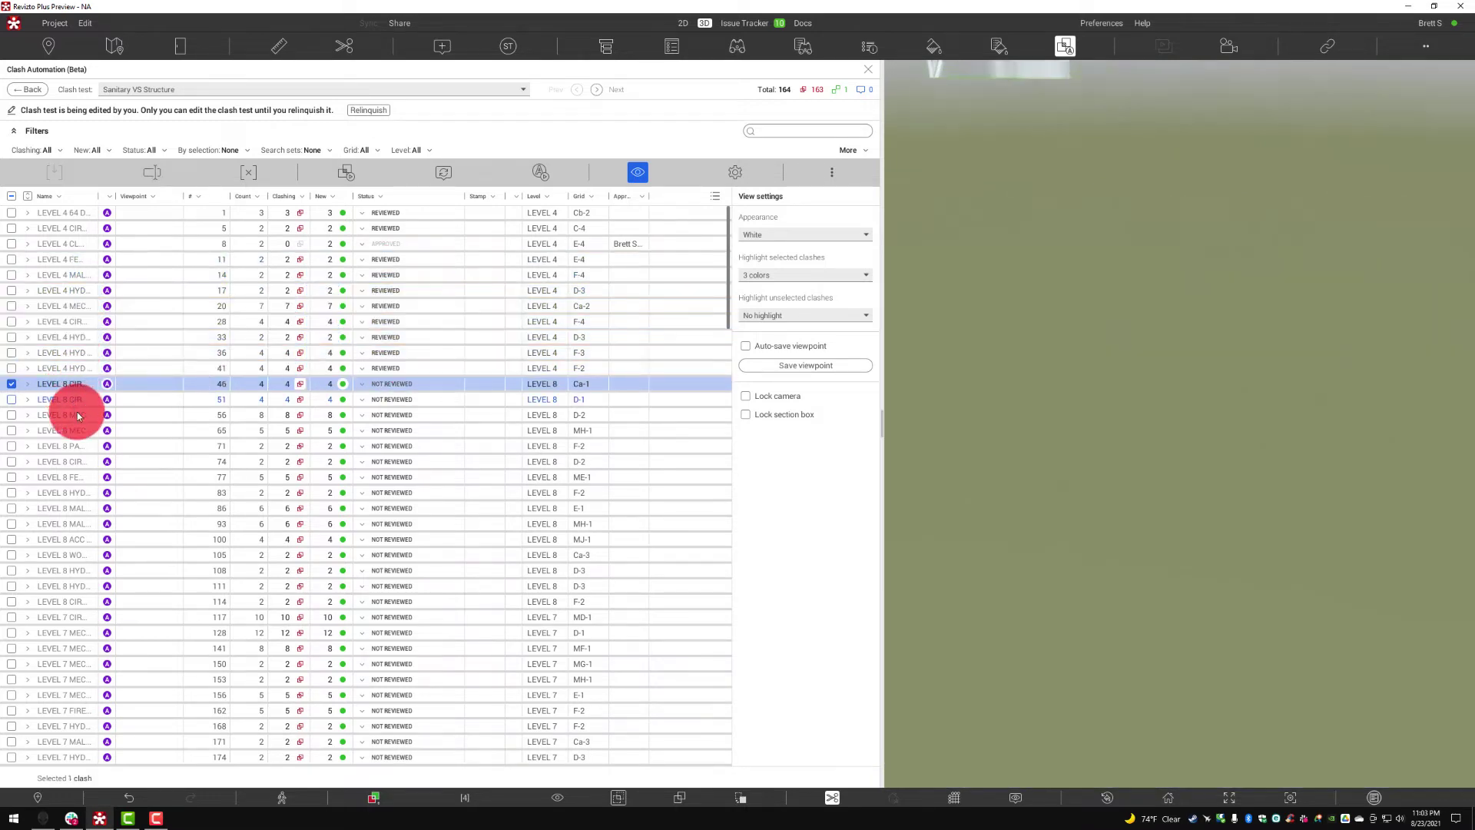
left_click(63, 539, "shift")
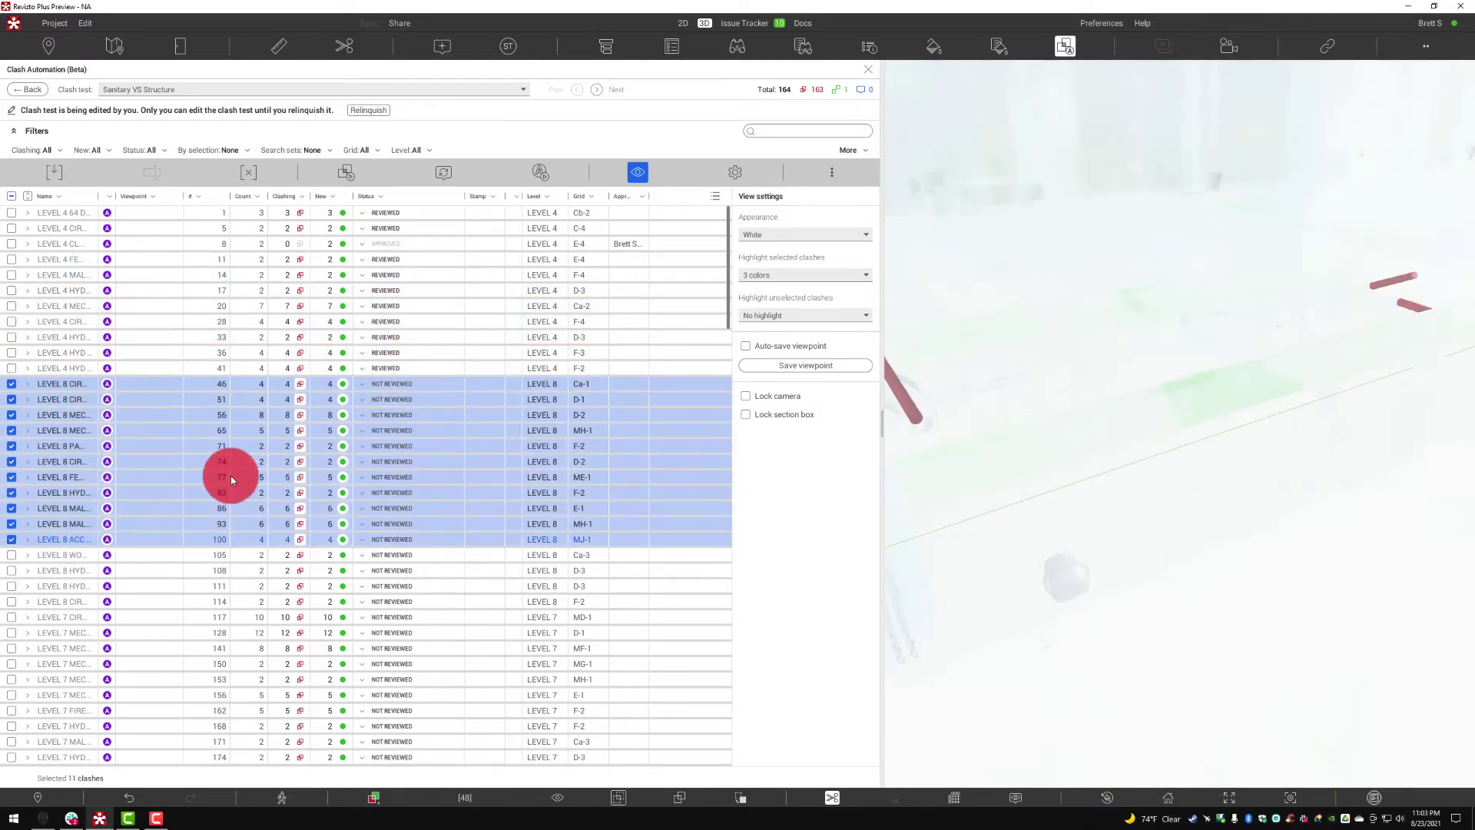
left_click(377, 387)
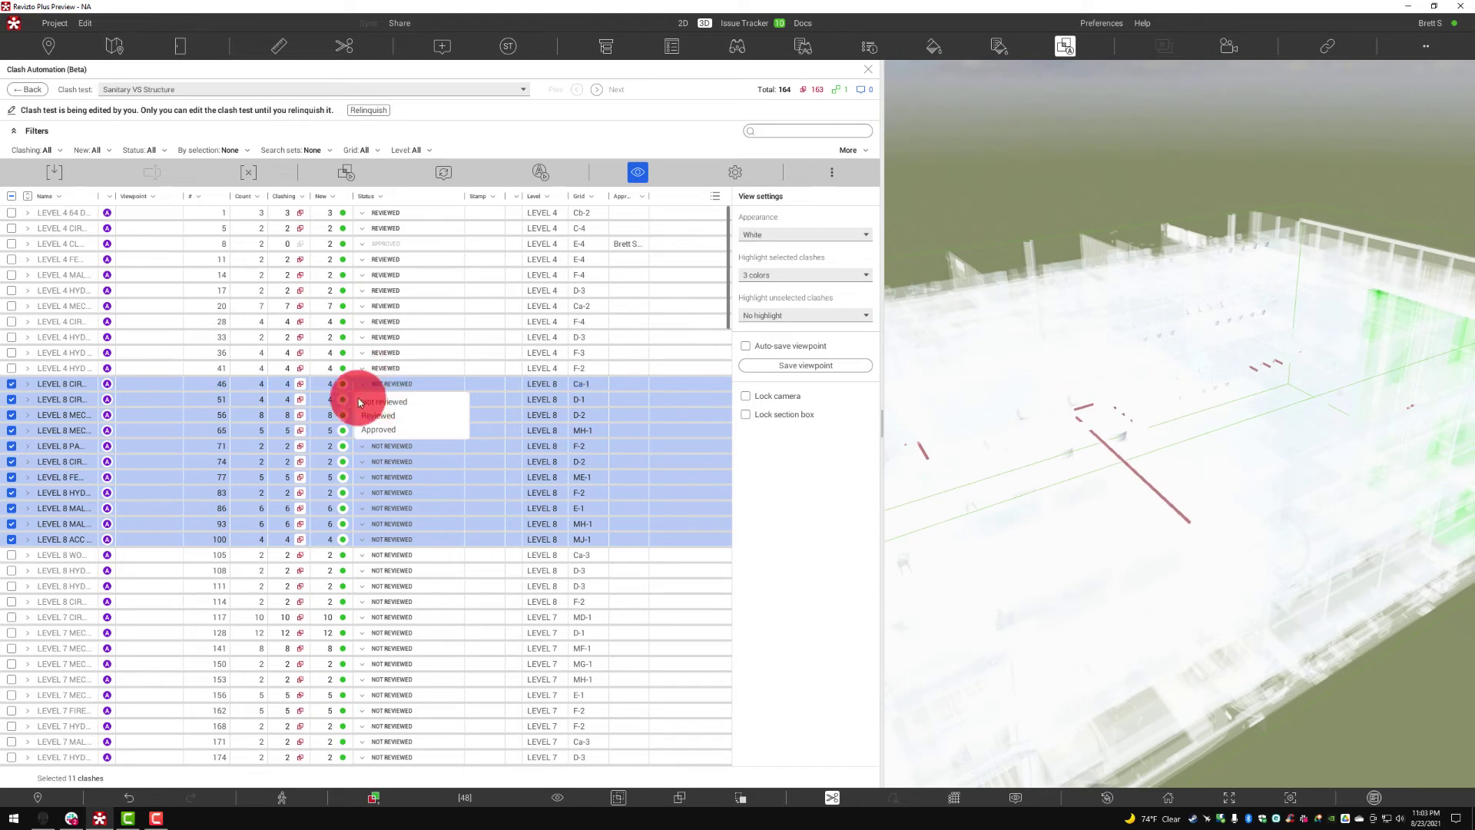
left_click(378, 428)
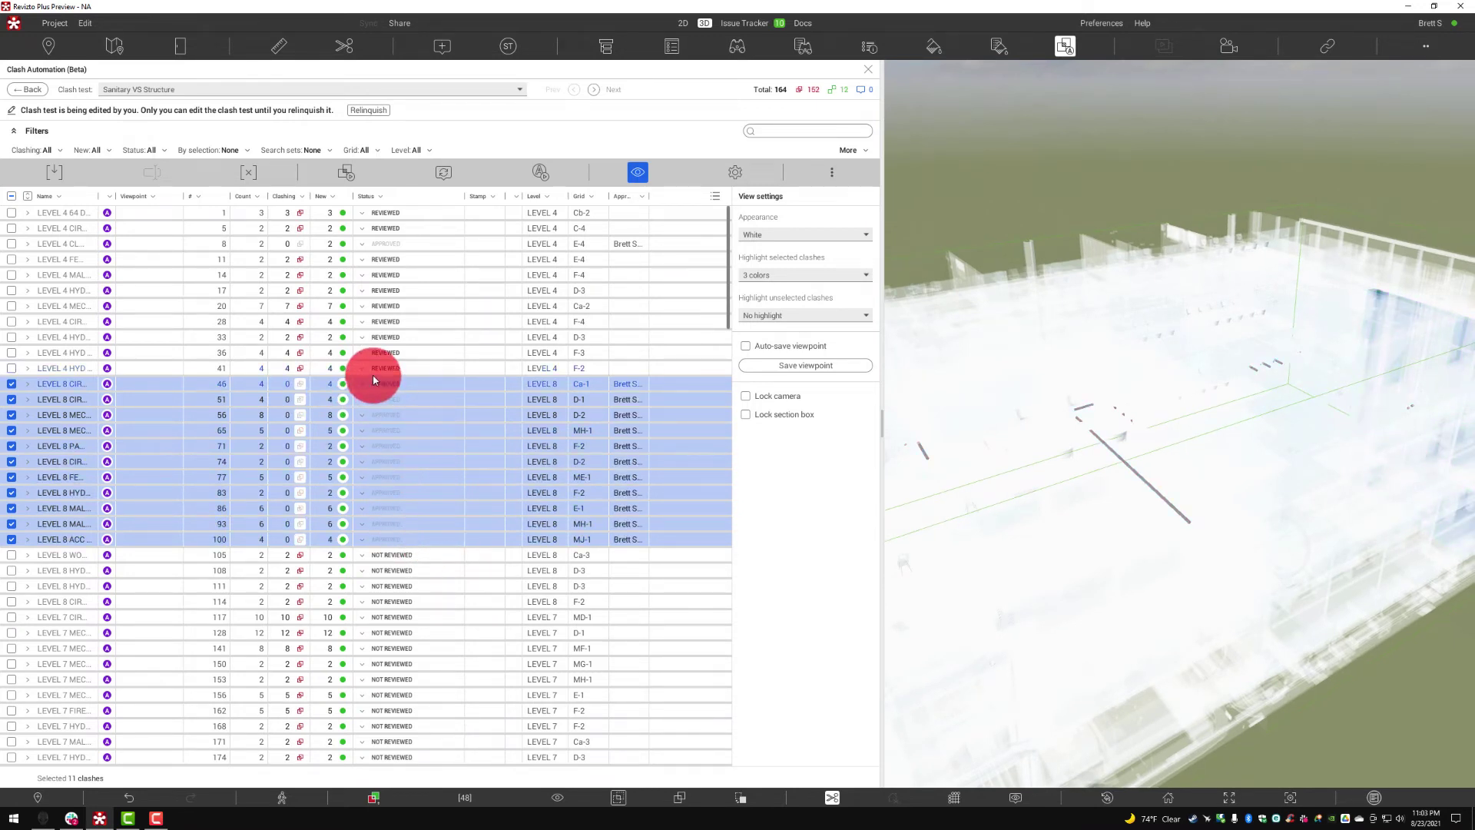
Select clash groups 105 through 184, from Level 8 to Lower Ground, and set their status to Reviewed
left_click(54, 555)
scroll(63, 600, "down", 2)
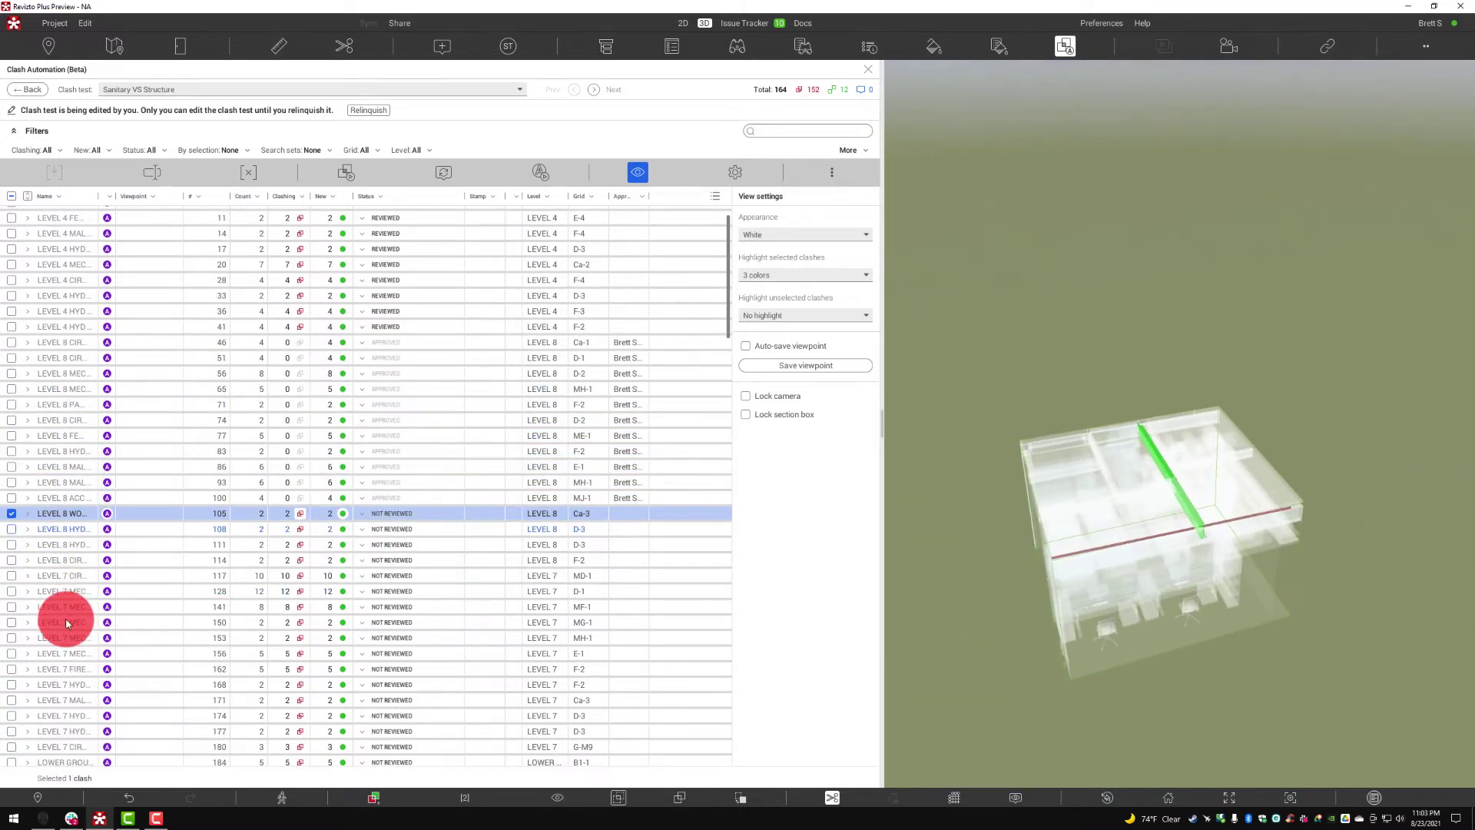
left_click(63, 711, "shift")
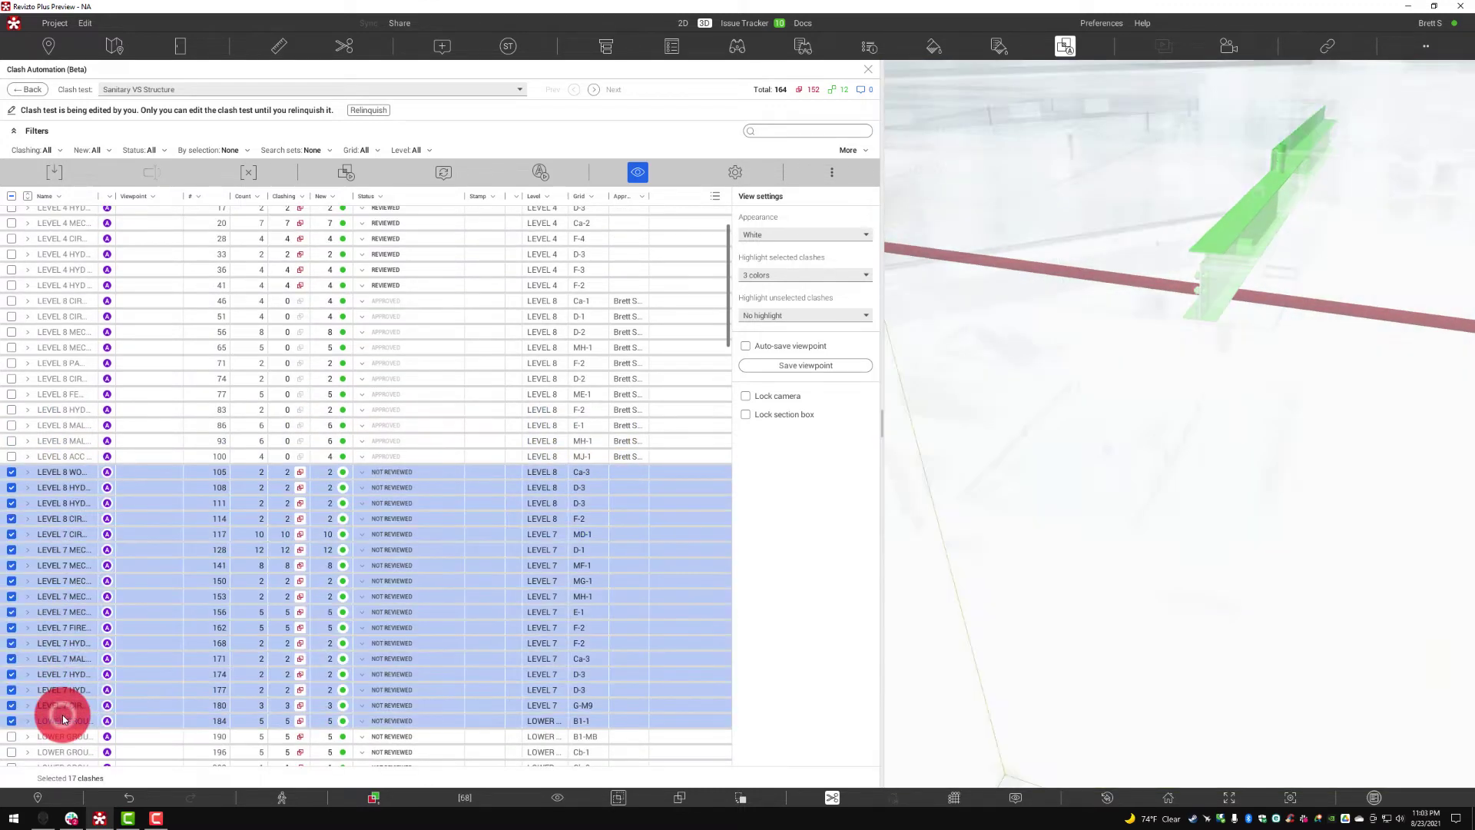
left_click(401, 470)
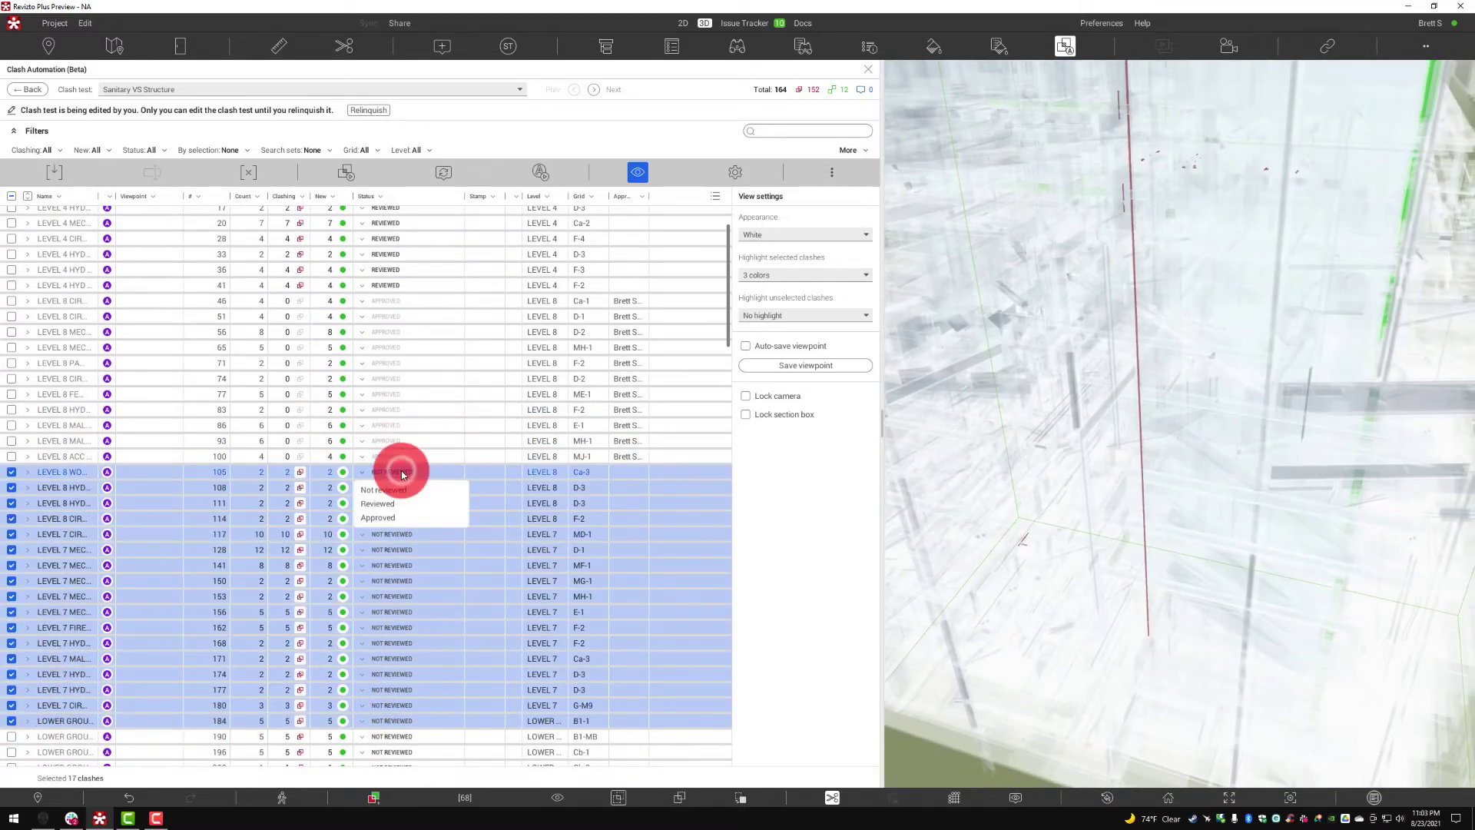
left_click(378, 503)
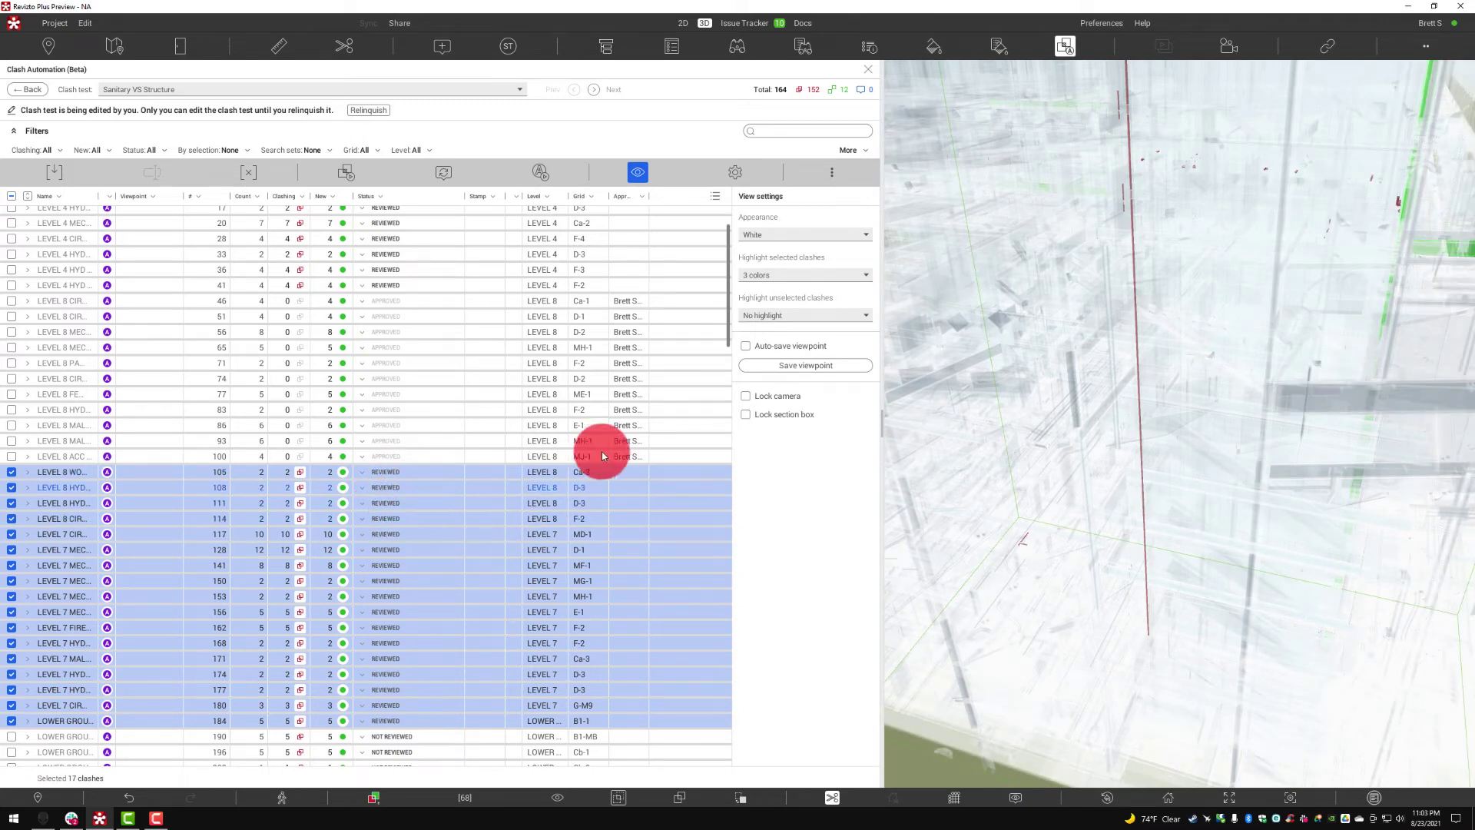
Check the clash group statuses, then sync the clash test to the issue tracker, creating new issues only for the Reviewed clashes
left_click(682, 549)
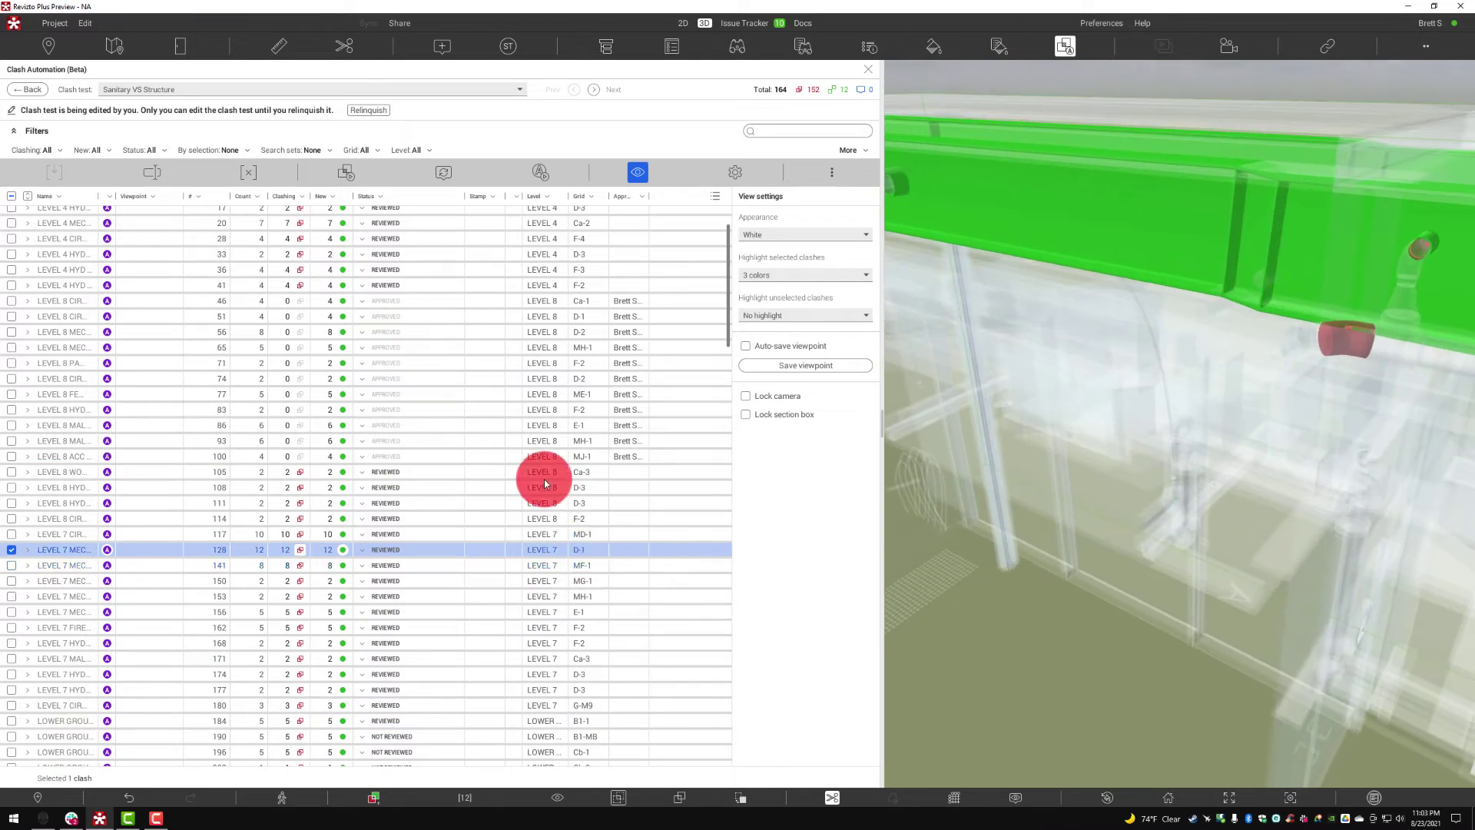
scroll(445, 422, "up", 3)
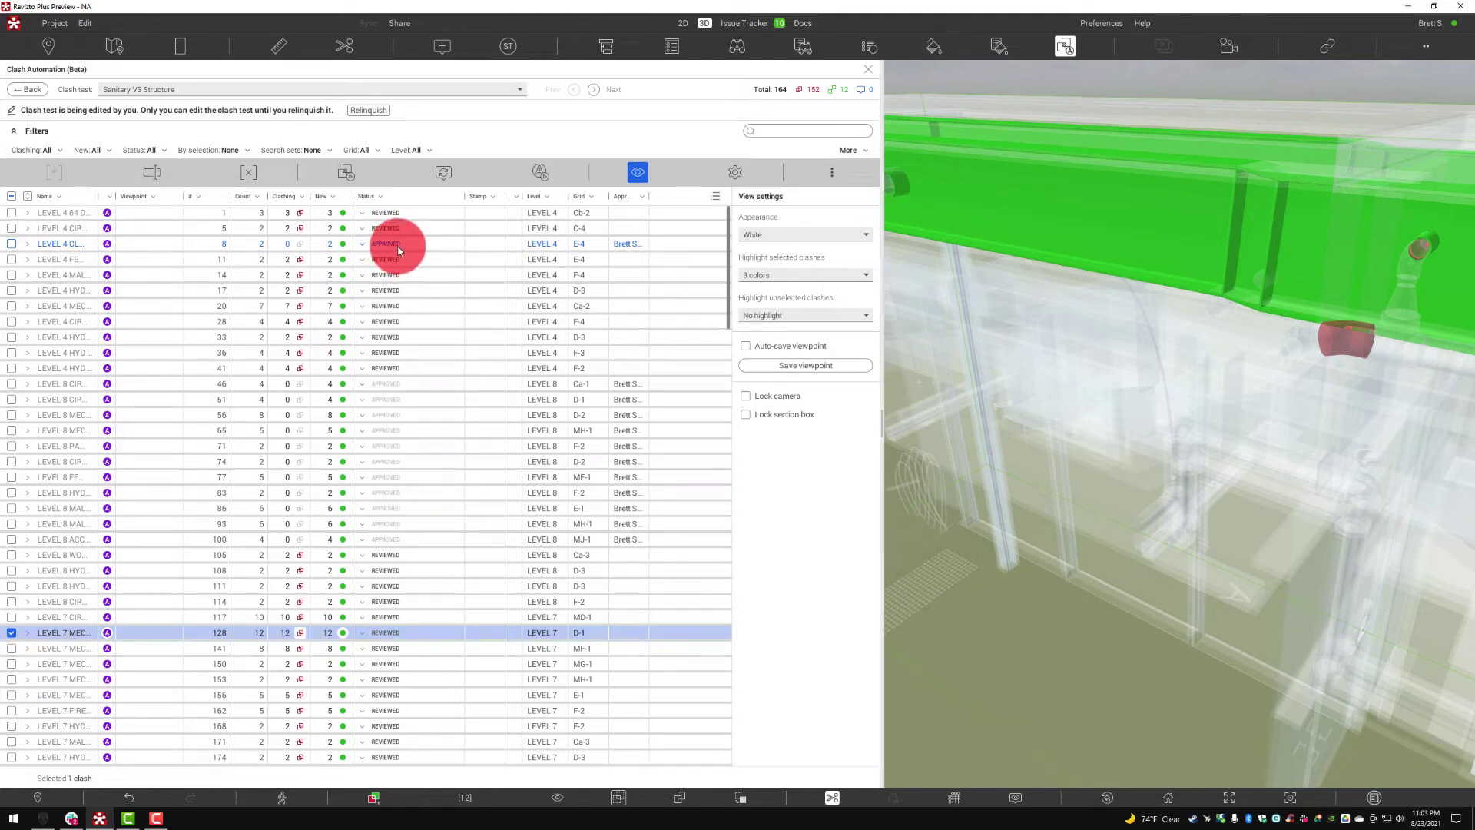
scroll(381, 352, "down", 5)
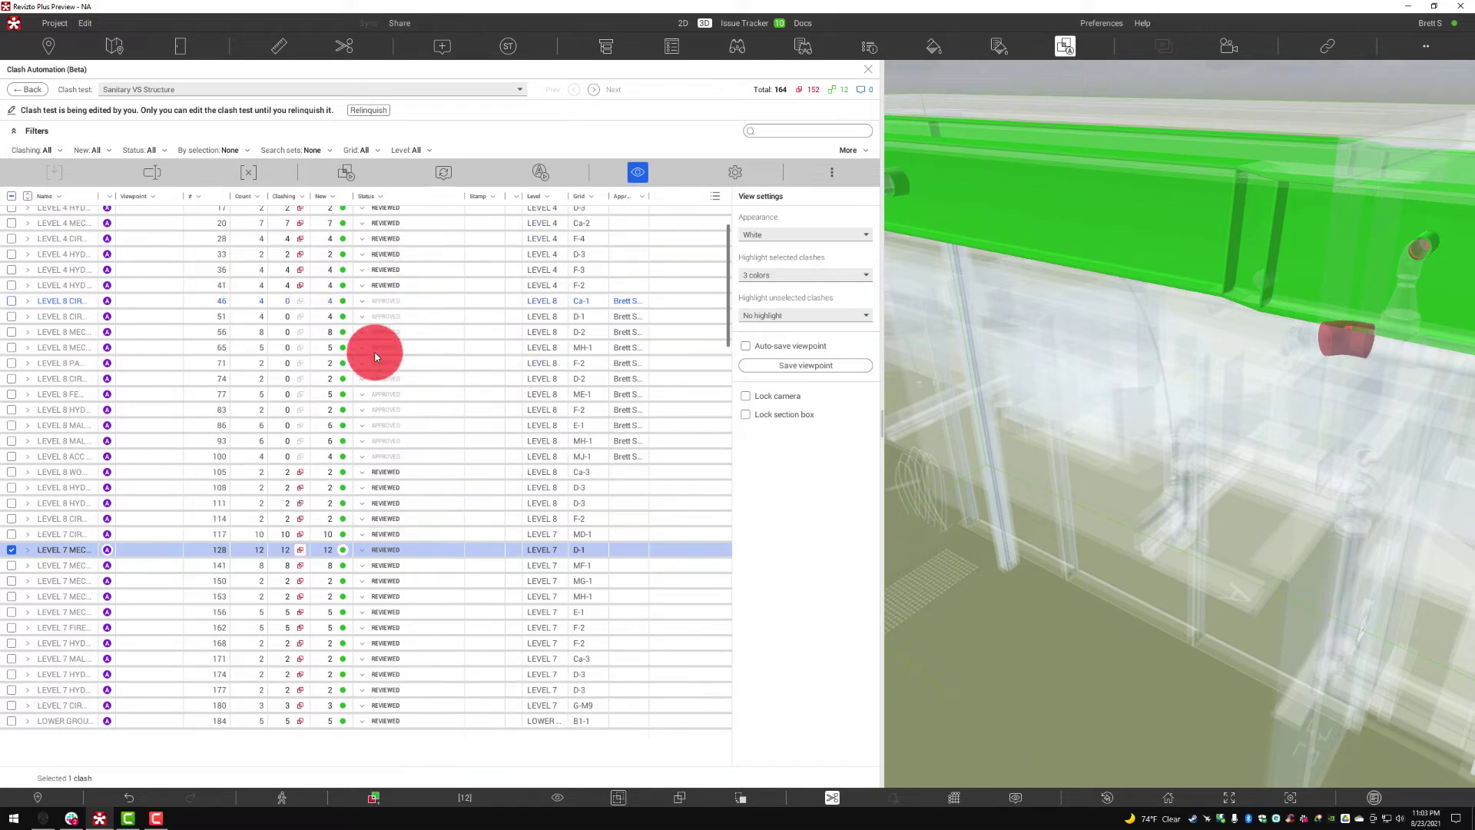
scroll(413, 454, "down", 2)
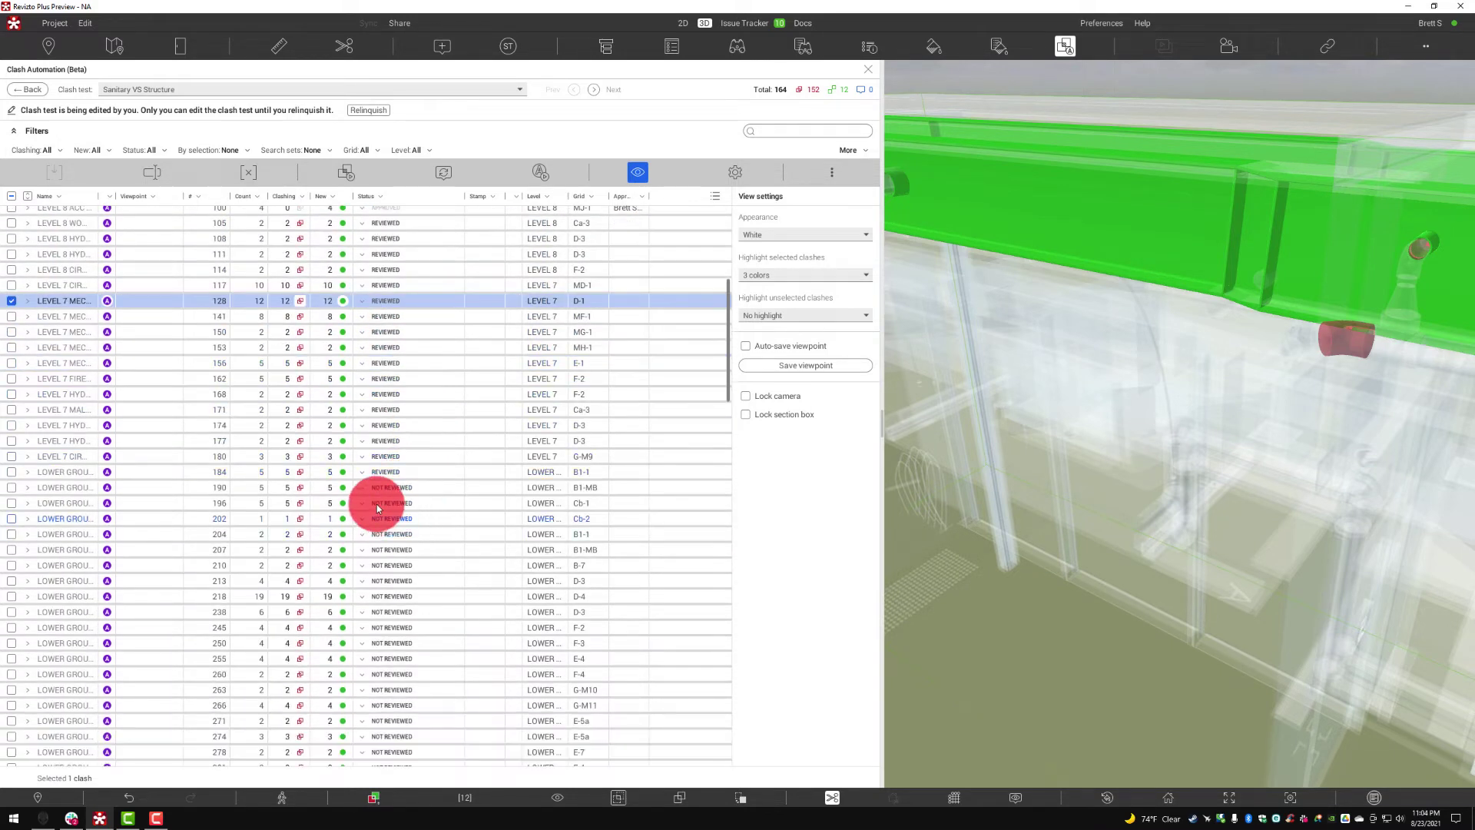
scroll(380, 496, "up", 7)
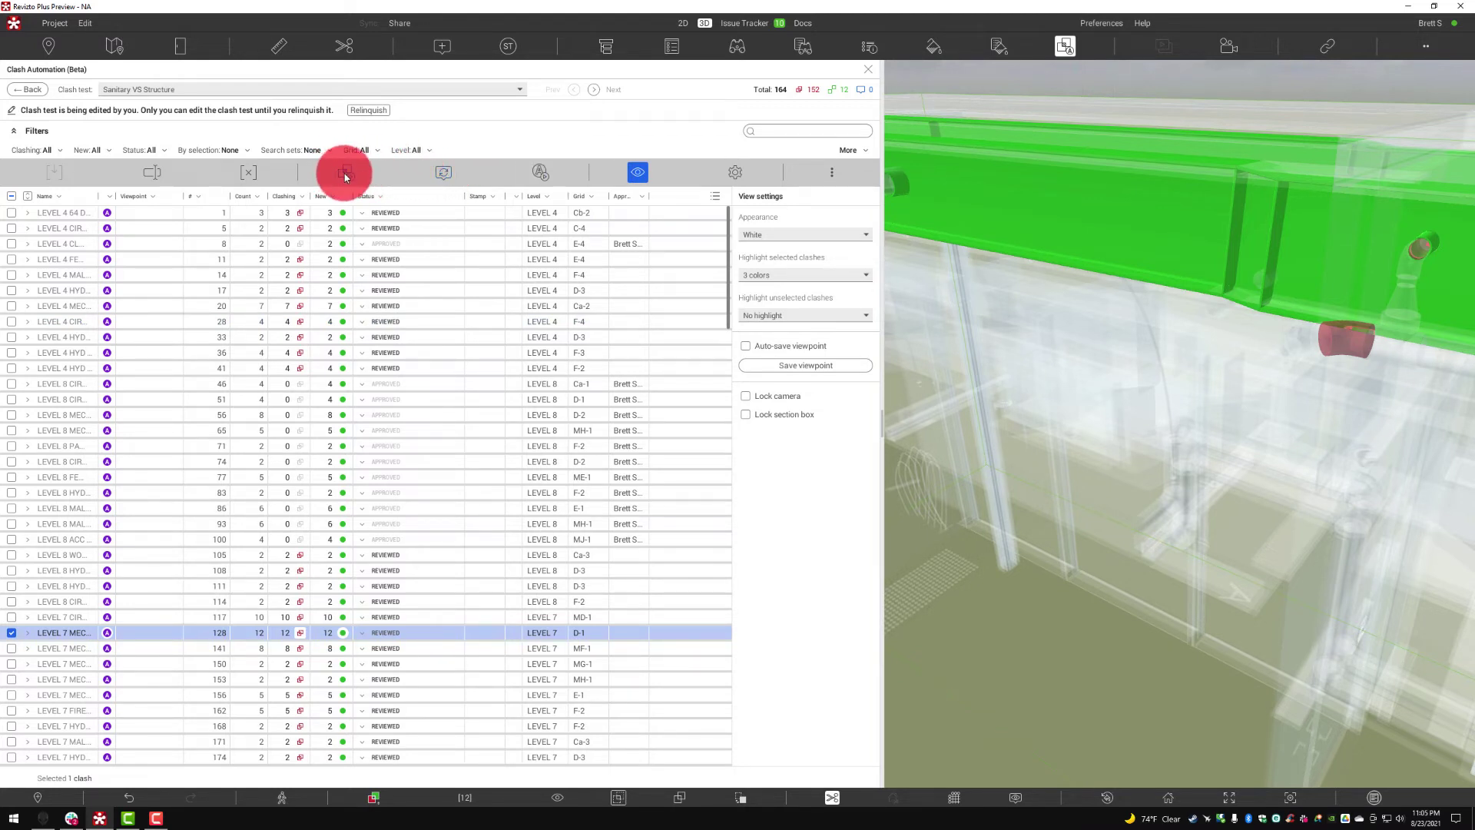
left_click(443, 175)
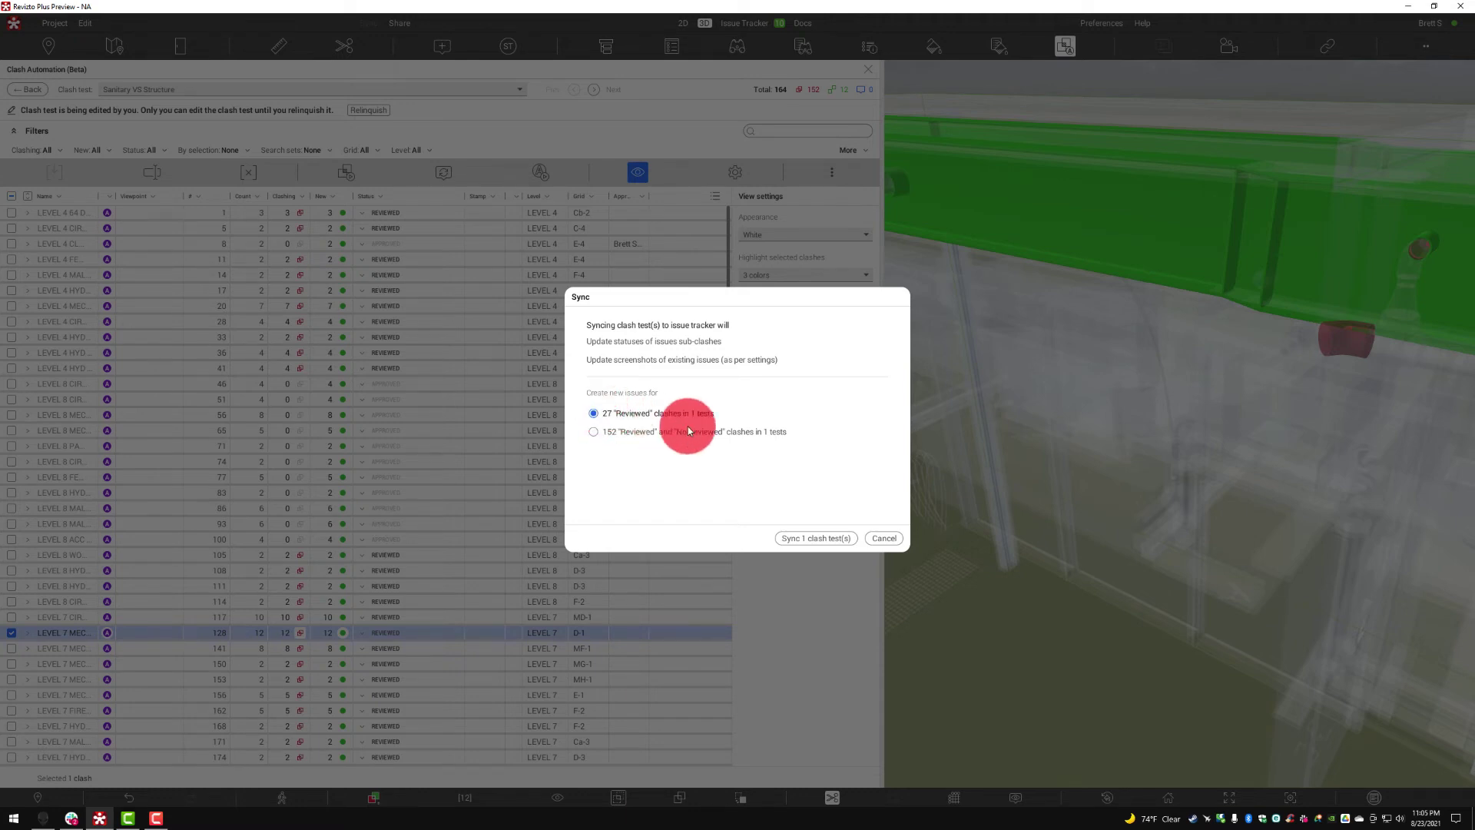
left_click(797, 539)
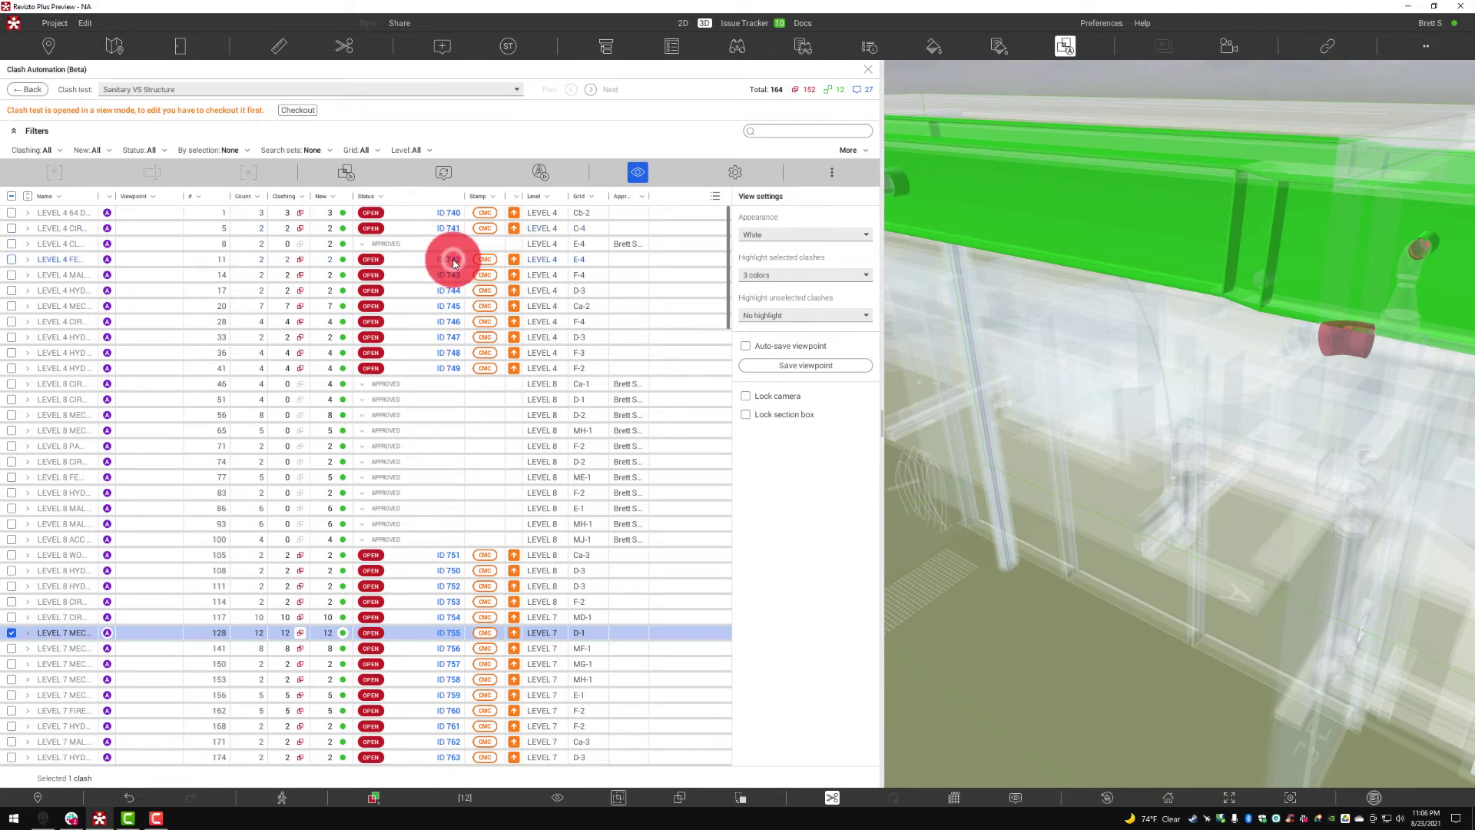
Open the issue linked to clash group 11 and examine its location in 3D and on the 2D sheet
left_click(452, 260)
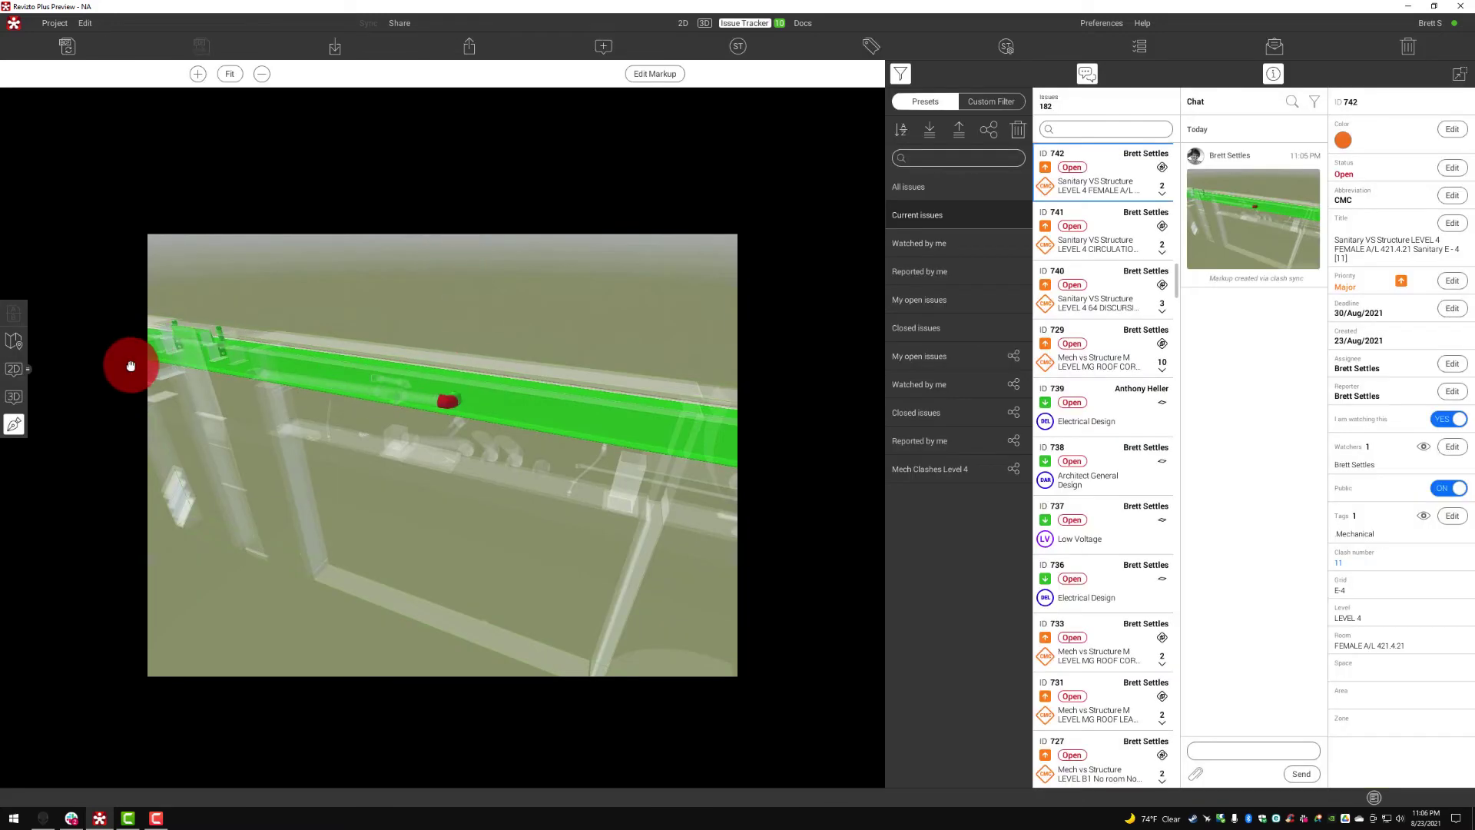
left_click(14, 396)
left_click(15, 368)
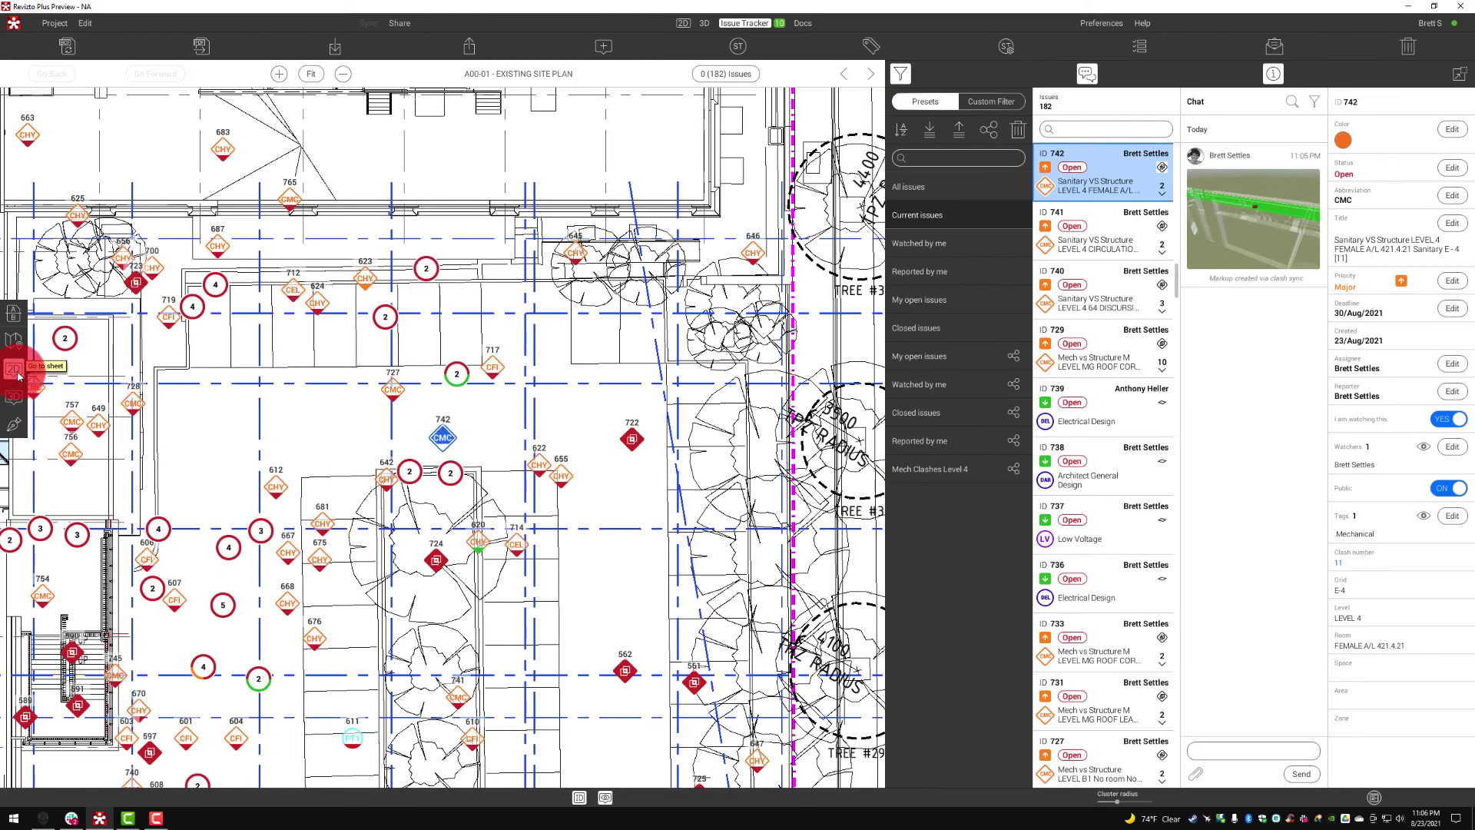
left_click_drag(343, 422, 370, 371)
Locate the issue for clash group 11 on the map, then examine its clash in the 3D model
left_click(14, 341)
left_click_drag(591, 440, 430, 419)
scroll(499, 400, "up", 5)
scroll(347, 388, "up", 5)
left_click_drag(347, 388, 618, 383)
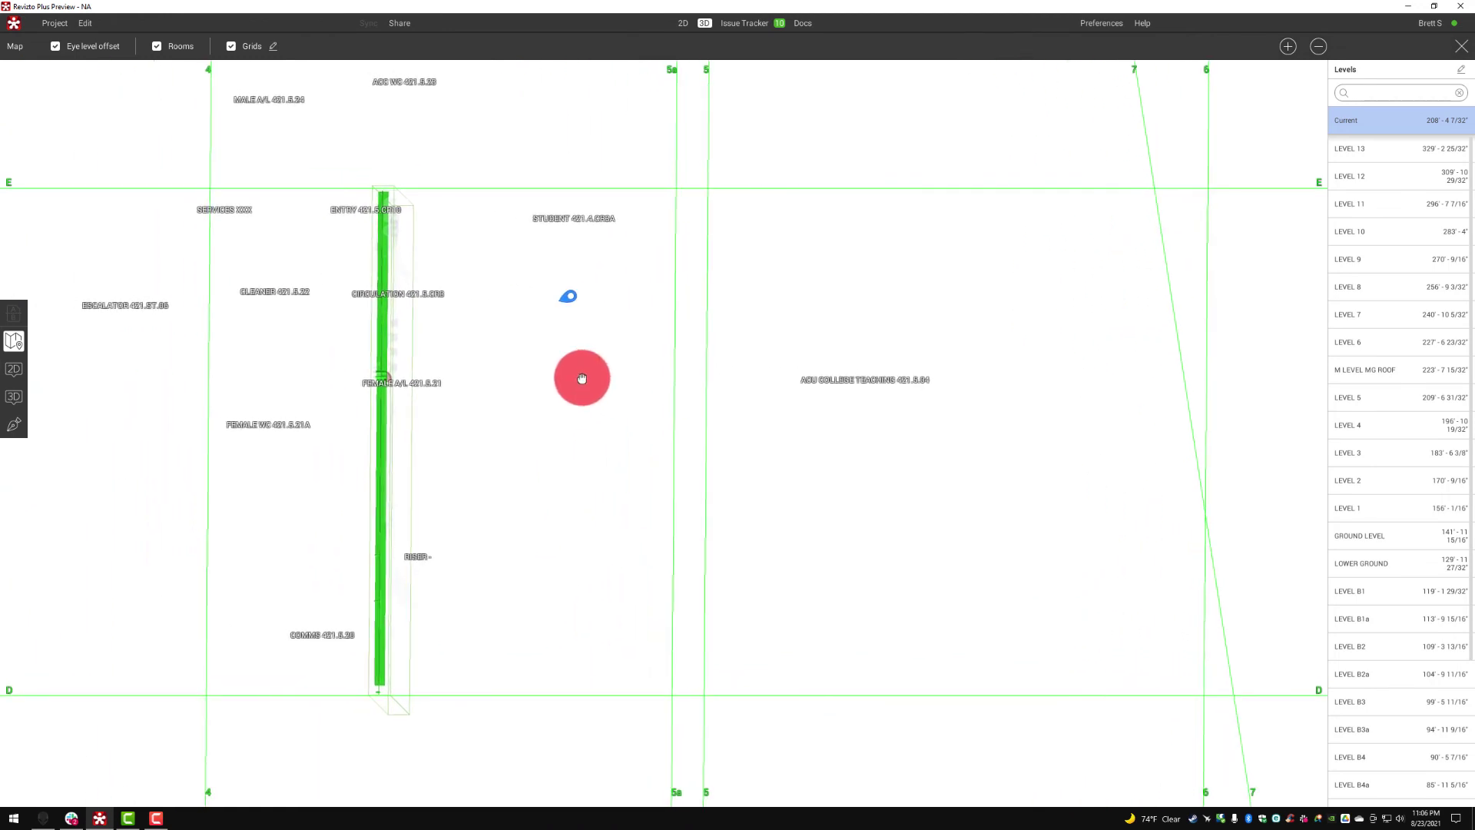
left_click(13, 396)
left_click_drag(382, 298, 523, 454)
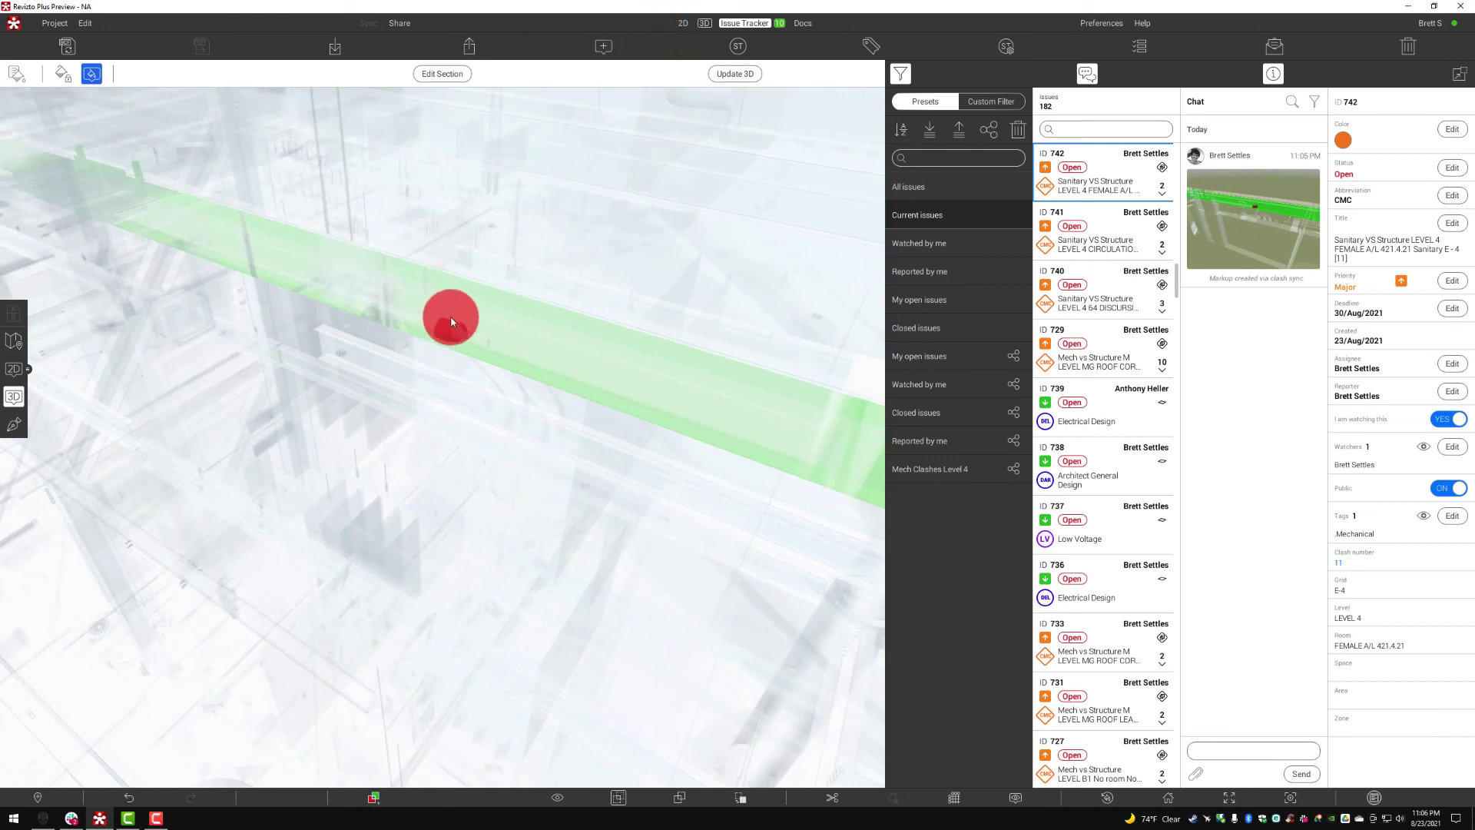
Revisit the clash test list, then view issues 741 and 740 from the issue tracker in 3D
left_click(702, 24)
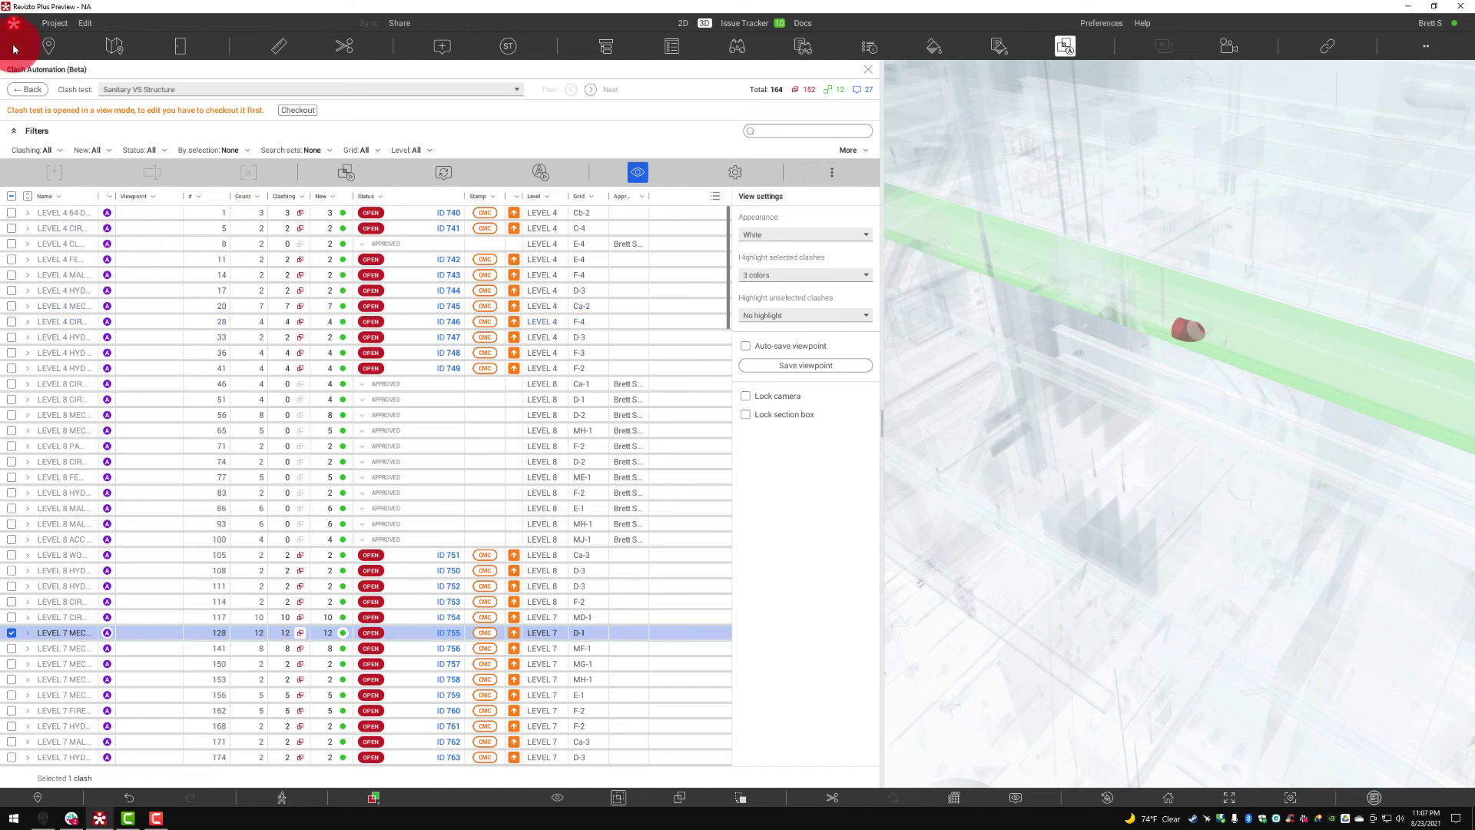
left_click(743, 24)
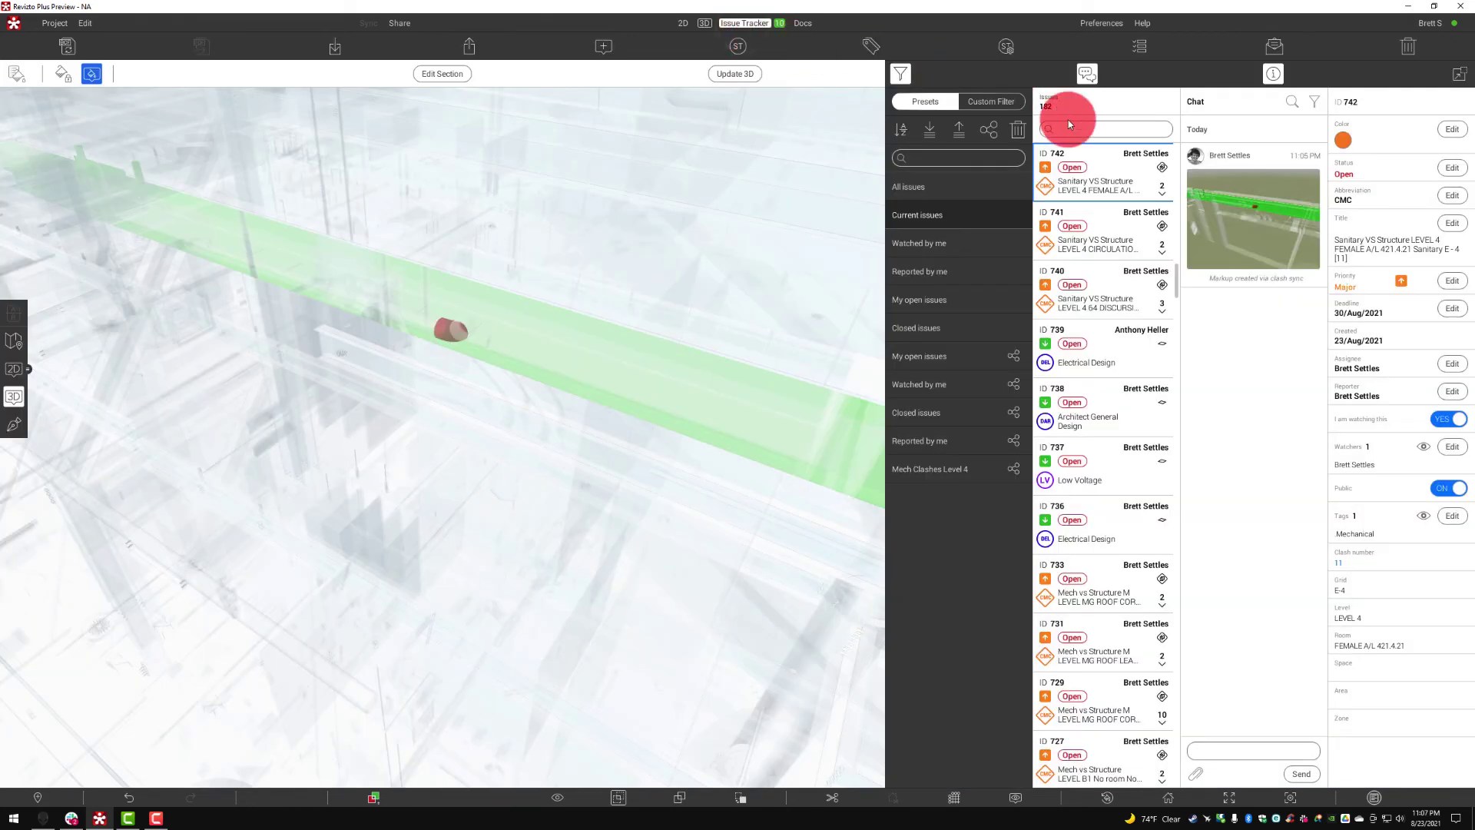
left_click(1092, 229)
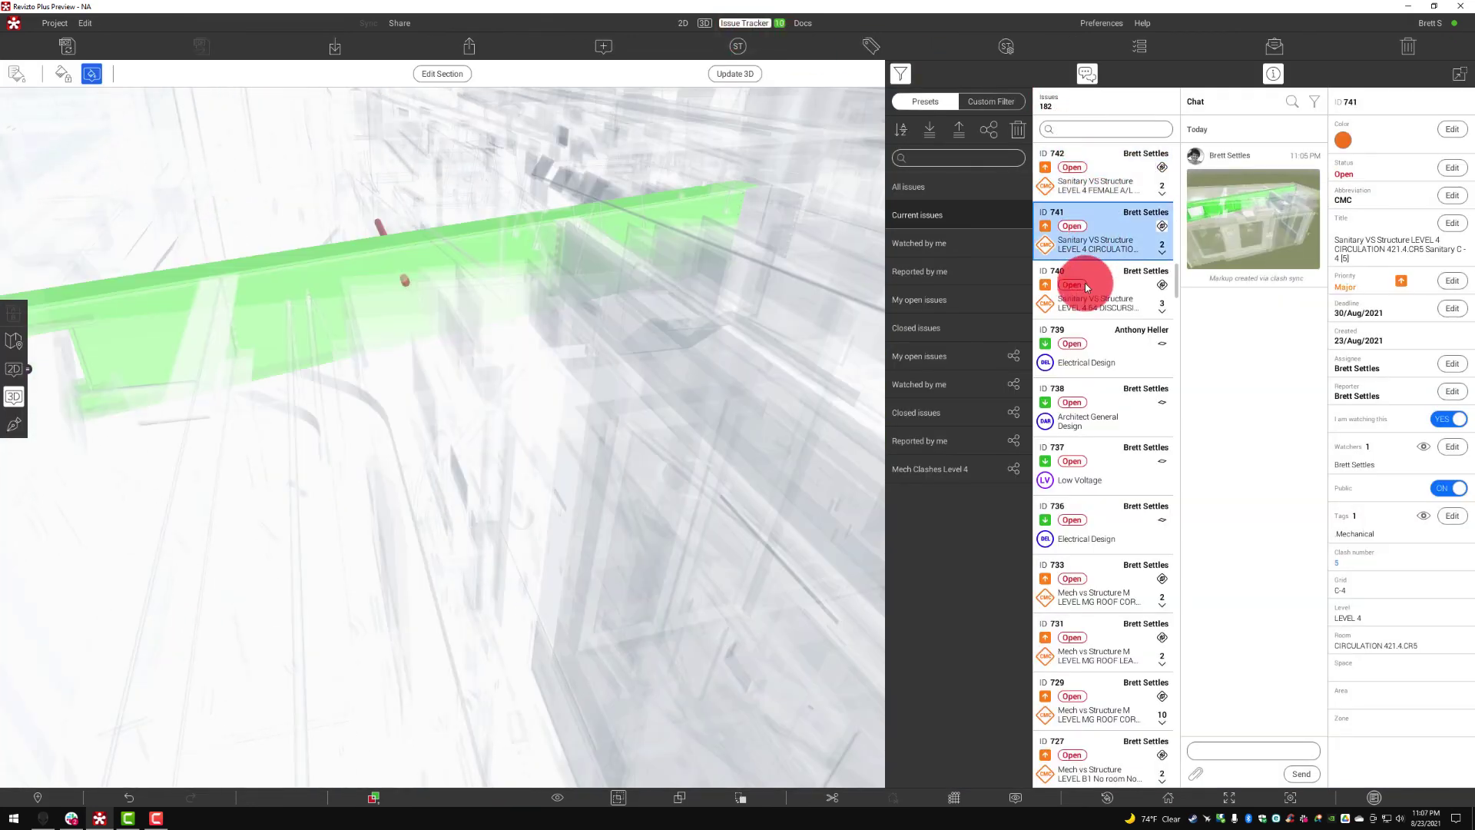
left_click(1085, 285)
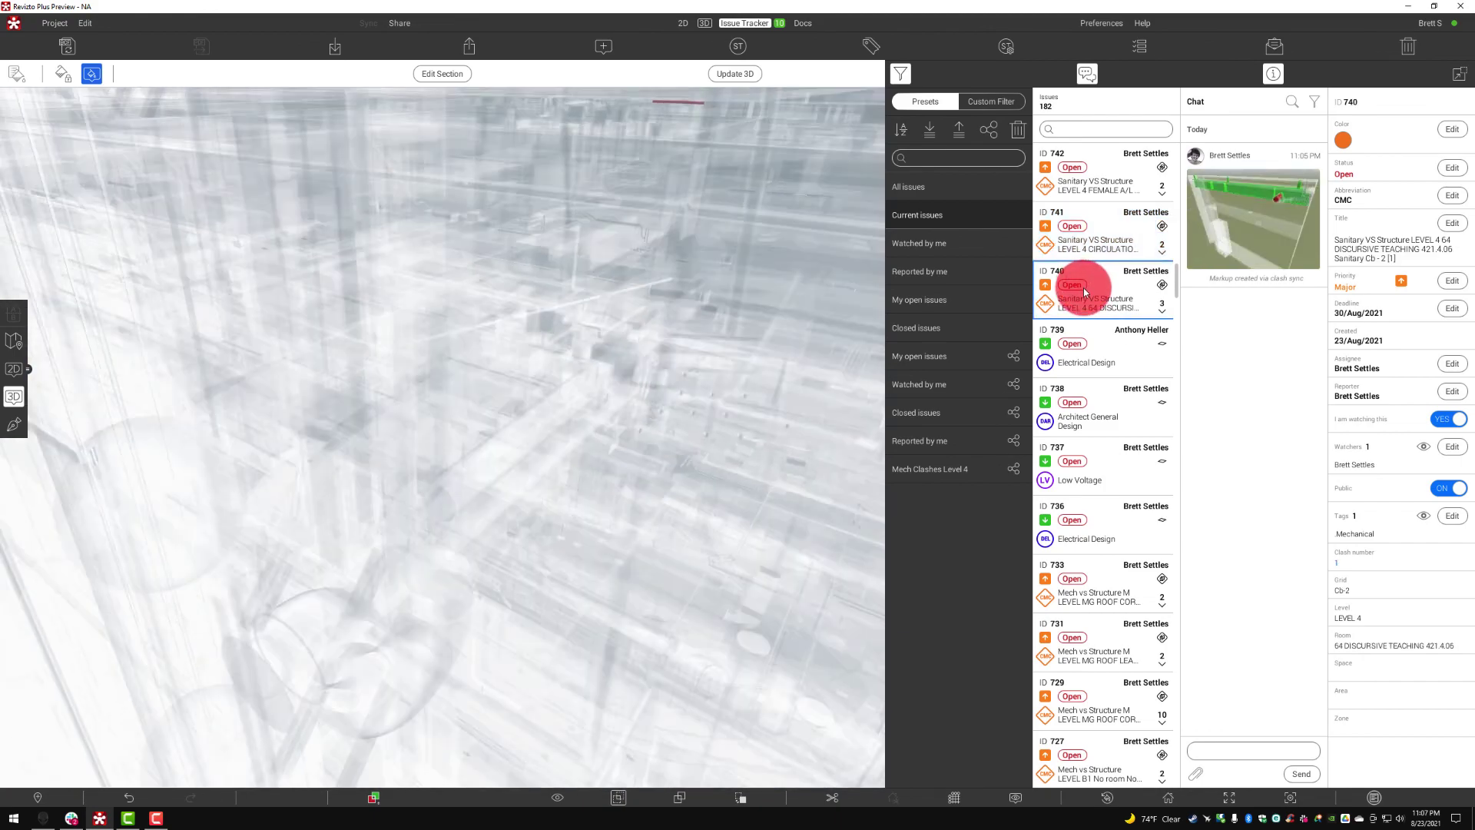